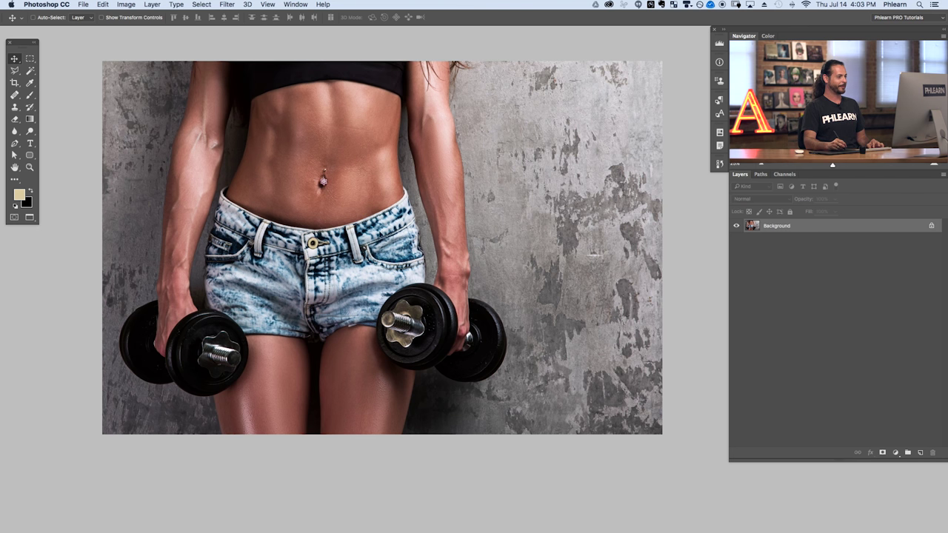
Draw a white rounded rectangle shape, about 326 by 339 px, on the abdomen above the navel with the Rounded Rectangle tool.
{"action": "scroll", "coordinate": [357, 226], "scroll_direction": "up", "scroll_amount": 2}
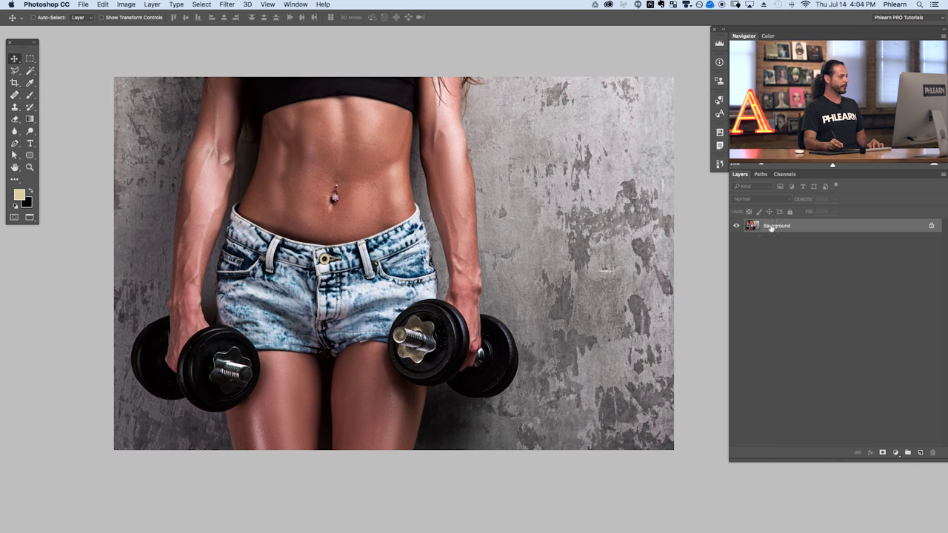
{"action": "left_click", "coordinate": [30, 157]}
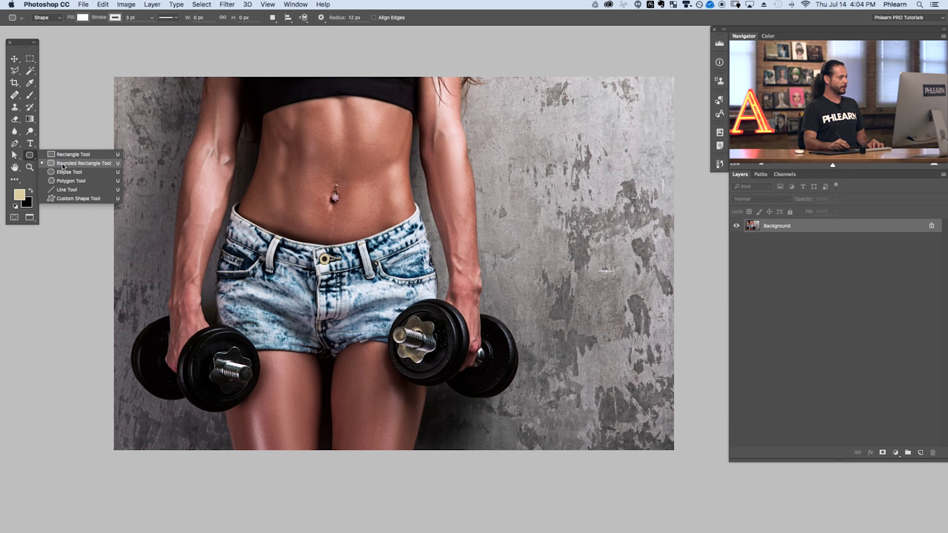
{"action": "left_click", "coordinate": [67, 164]}
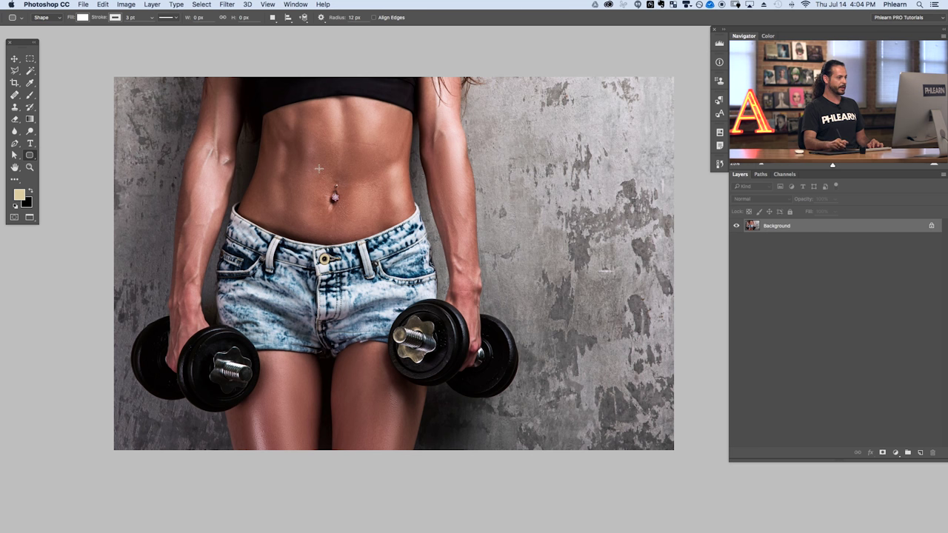
{"action": "scroll", "coordinate": [344, 222], "scroll_direction": "up", "scroll_amount": 3}
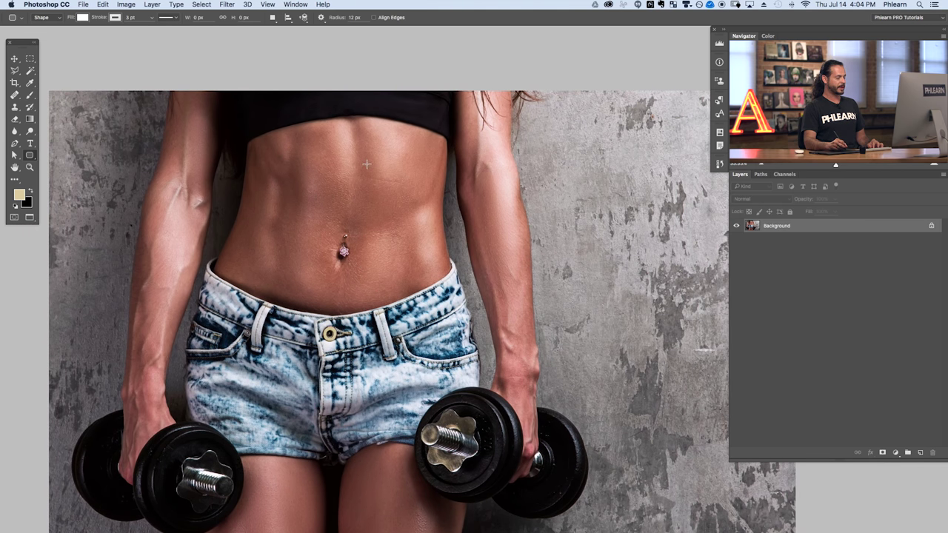
{"action": "left_click_drag", "start_coordinate": [356, 191], "coordinate": [401, 237]}
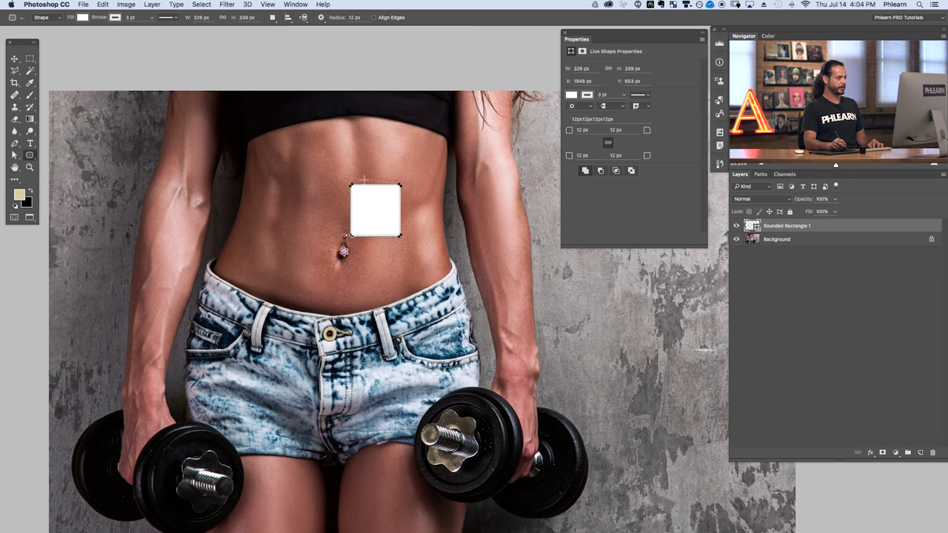
Remove the stroke from the rounded rectangle, leaving only its white fill.
{"action": "left_click", "coordinate": [114, 18]}
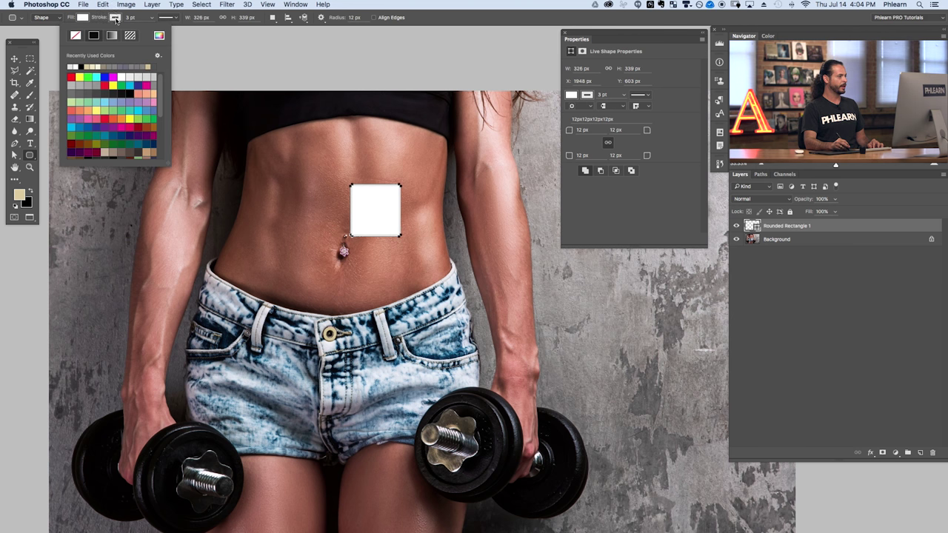
{"action": "left_click", "coordinate": [75, 37]}
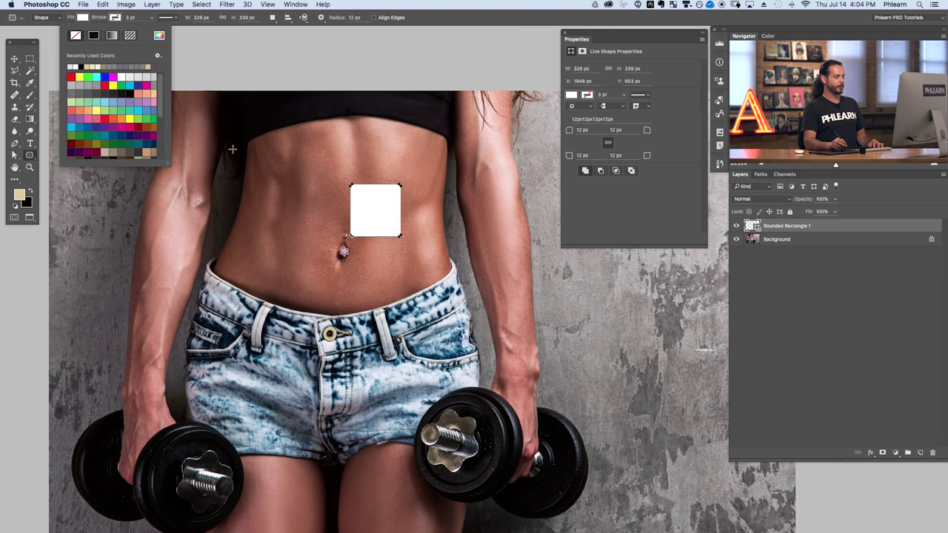
{"action": "left_click", "coordinate": [604, 206]}
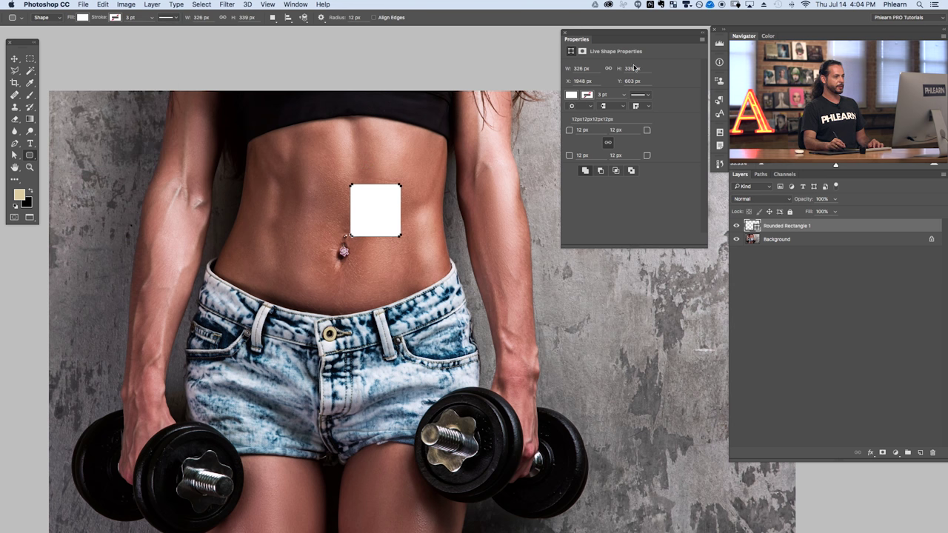
Increase all four linked corner radii of the rounded rectangle to 84 px.
{"action": "left_click", "coordinate": [293, 4]}
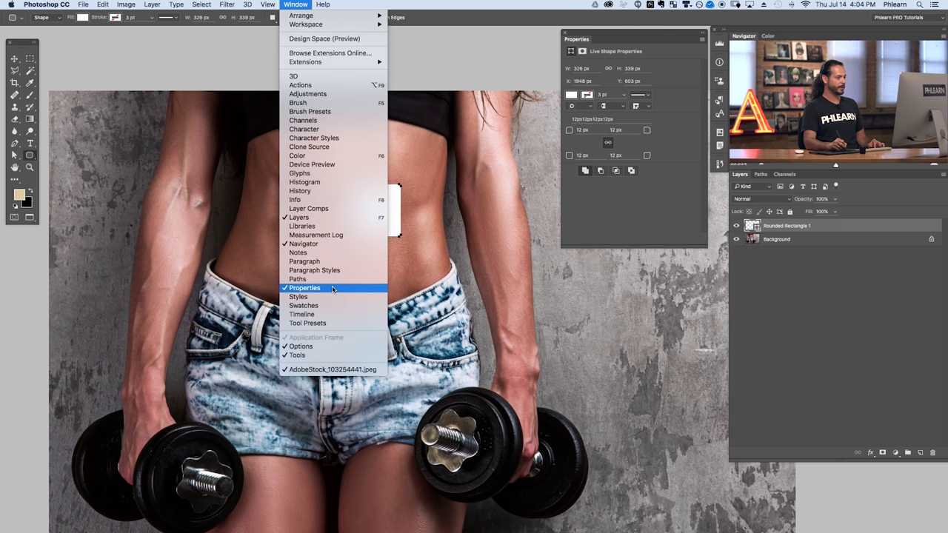
{"action": "left_click", "coordinate": [345, 236]}
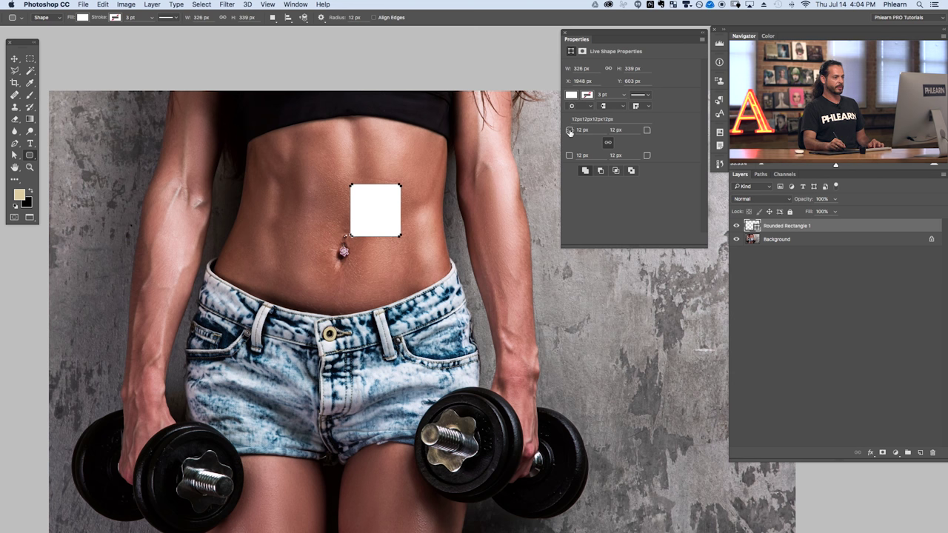
{"action": "mouse_move", "coordinate": [568, 130]}
{"action": "left_mouse_down"}
{"action": "mouse_move", "coordinate": [598, 132]}
{"action": "mouse_move", "coordinate": [537, 135]}
{"action": "mouse_move", "coordinate": [596, 130]}
{"action": "mouse_move", "coordinate": [578, 134]}
{"action": "left_mouse_up"}
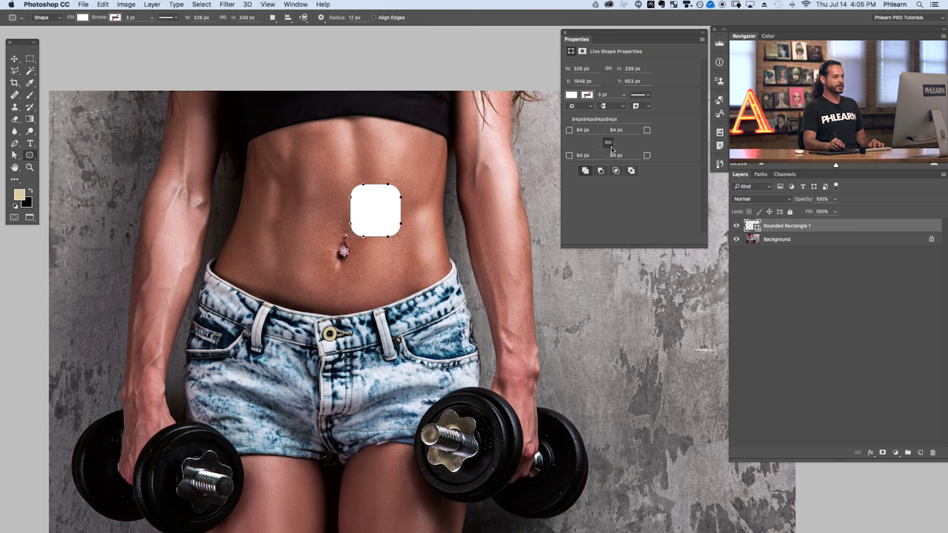
Unlink the rounded rectangle's corner radii and set the top-left corner radius to 91 px.
{"action": "left_click", "coordinate": [609, 143]}
{"action": "left_click_drag", "start_coordinate": [646, 156], "coordinate": [680, 157]}
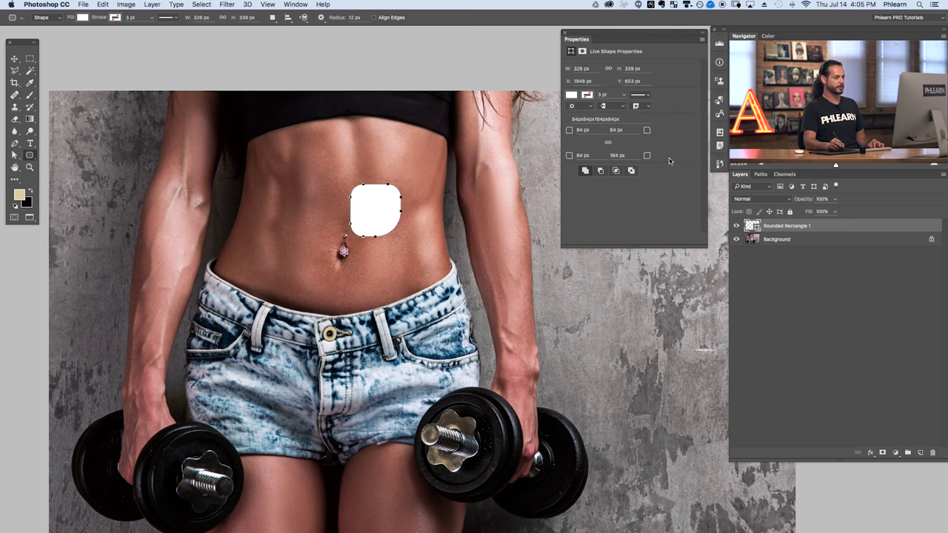
{"action": "key", "text": "super+z"}
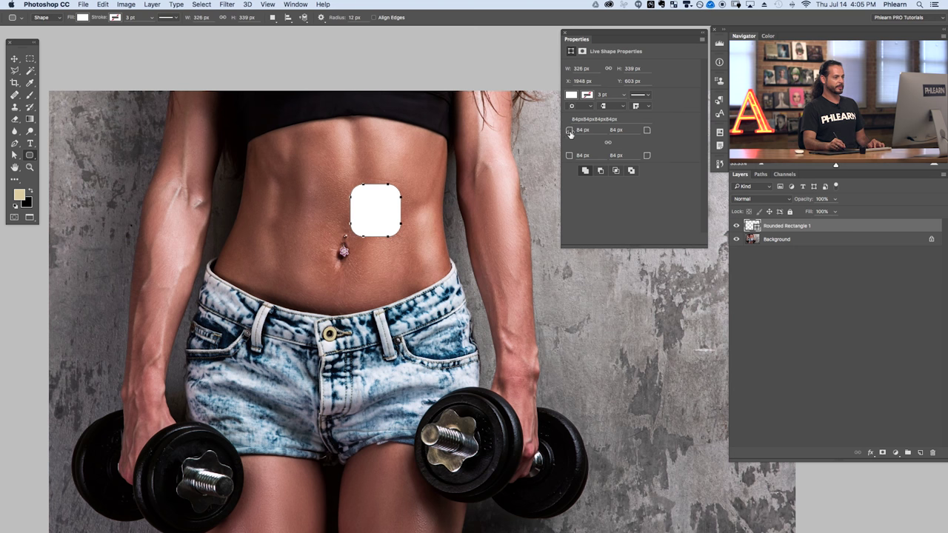
{"action": "left_click_drag", "start_coordinate": [568, 131], "coordinate": [569, 132]}
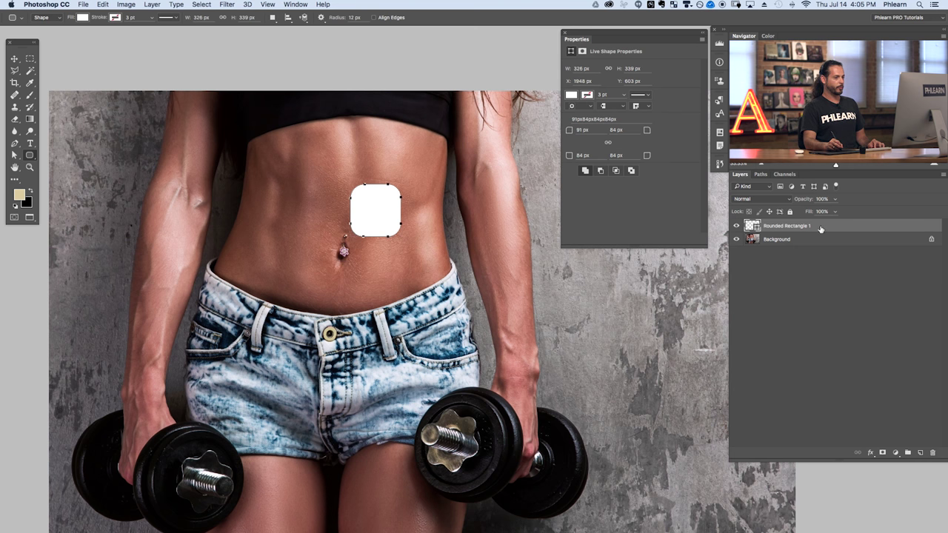
Duplicate the rounded rectangle layer and move the copy beside the original, over the other half of the abdomen.
{"action": "left_click_drag", "start_coordinate": [838, 227], "coordinate": [920, 451]}
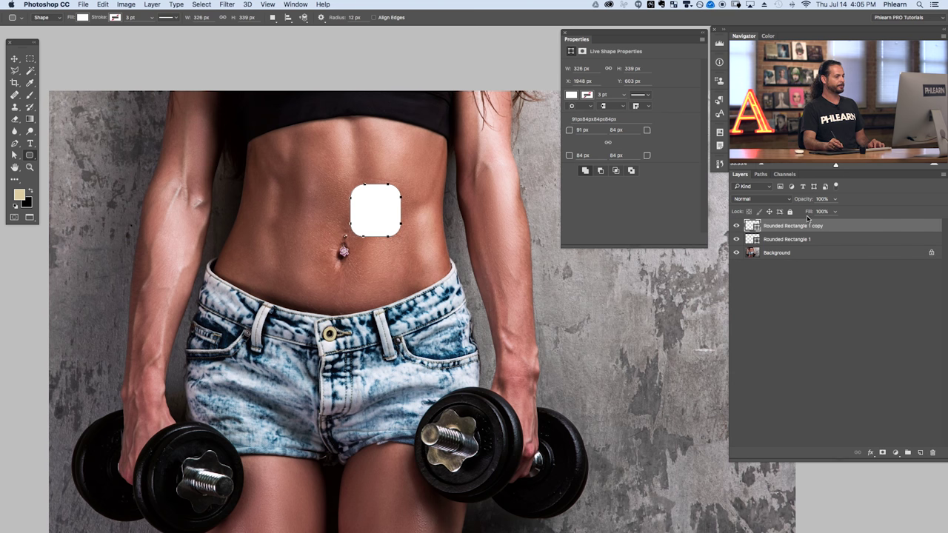
{"action": "left_click", "coordinate": [14, 58]}
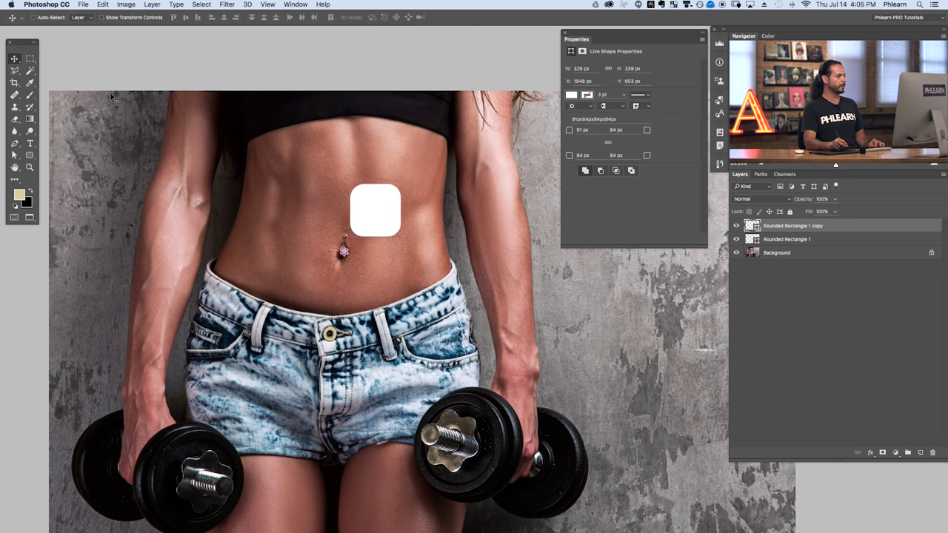
{"action": "left_click_drag", "start_coordinate": [388, 221], "coordinate": [327, 223]}
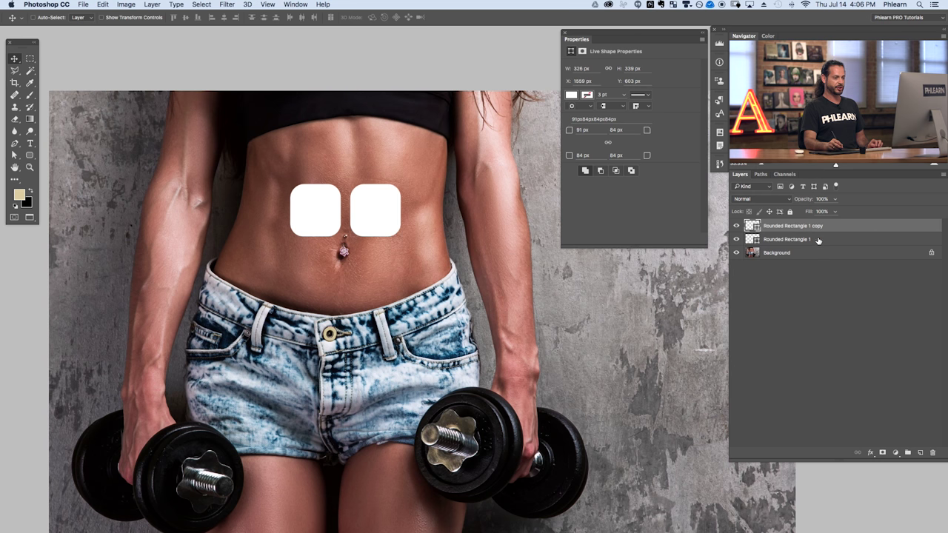
Group the two rounded rectangle layers and toggle the group's visibility to check its contents.
{"action": "left_click", "coordinate": [816, 239], "text": "shift"}
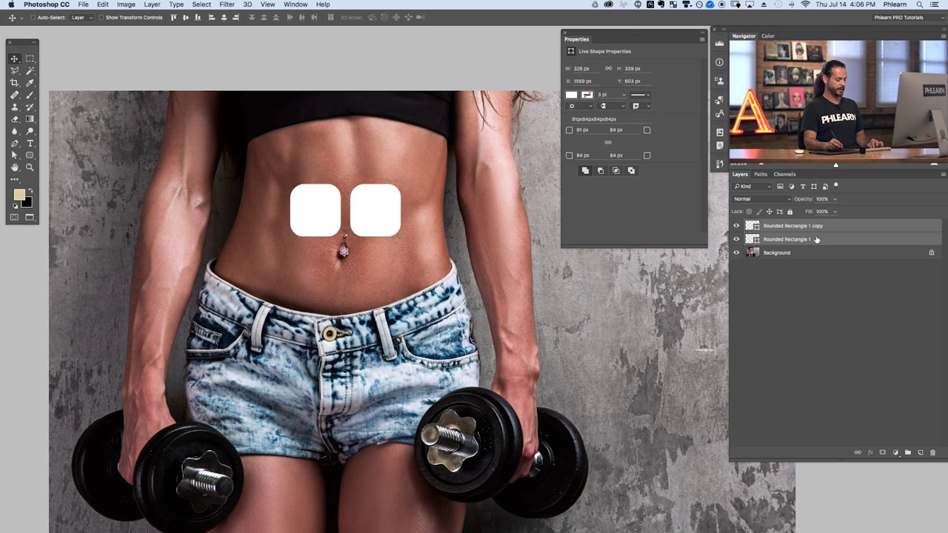
{"action": "key", "text": "super+g"}
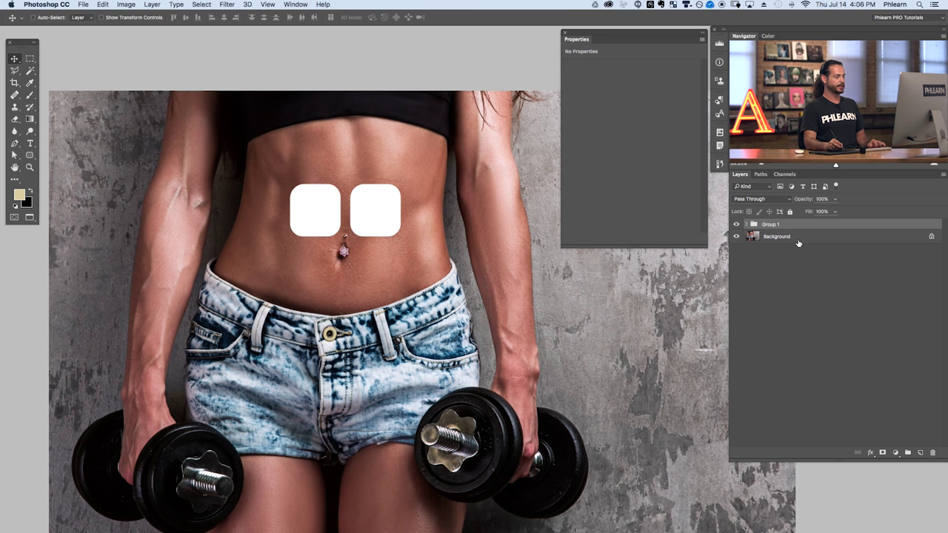
{"action": "left_click", "coordinate": [736, 225]}
{"action": "left_click", "coordinate": [736, 225]}
{"action": "left_click", "coordinate": [737, 224]}
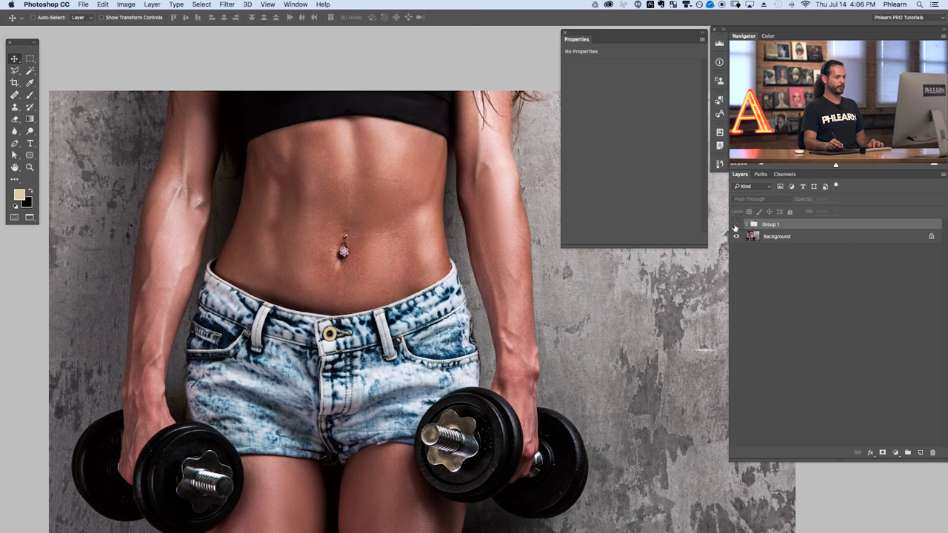
{"action": "left_click", "coordinate": [737, 224]}
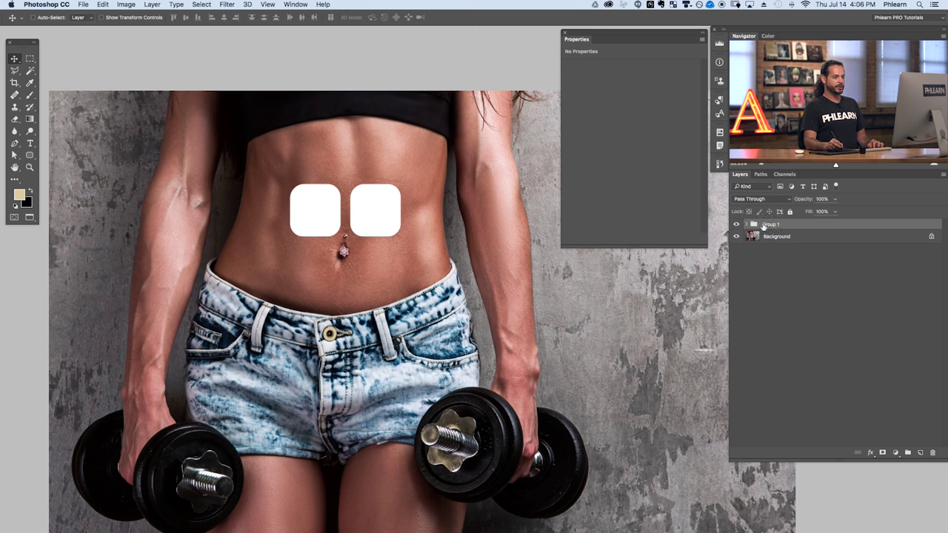
Duplicate the rectangle pair's group twice, placing one copy directly above and the other directly below the original pair.
{"action": "left_click_drag", "start_coordinate": [773, 224], "coordinate": [921, 454]}
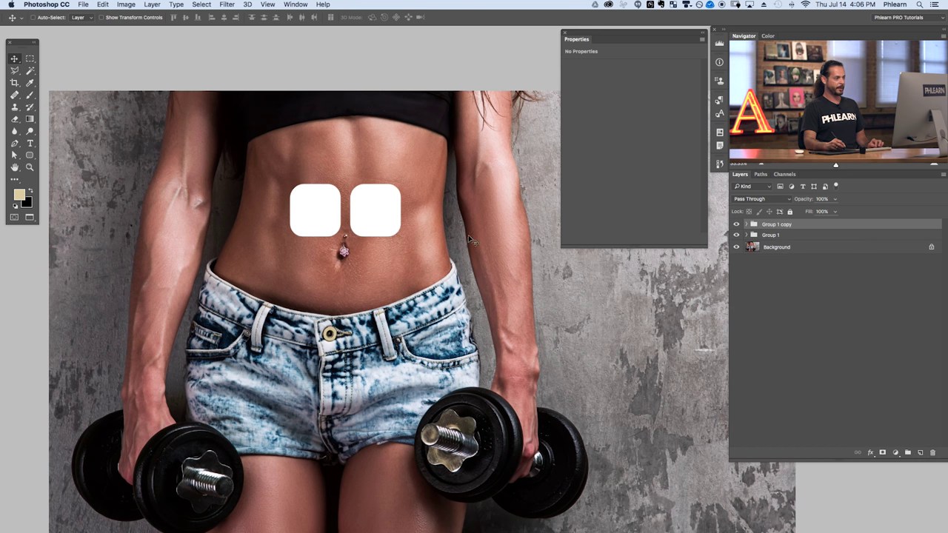
{"action": "left_click_drag", "start_coordinate": [386, 232], "coordinate": [391, 178]}
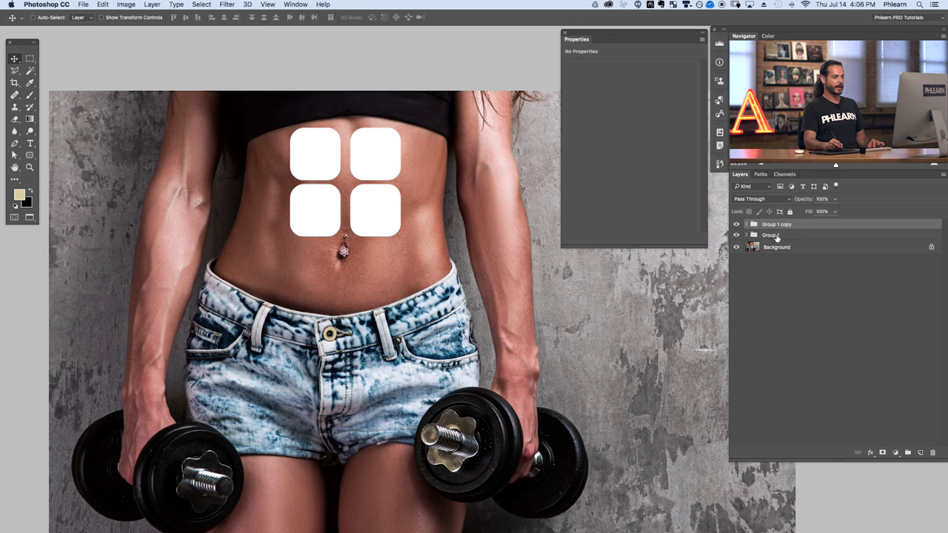
{"action": "left_click", "coordinate": [763, 235]}
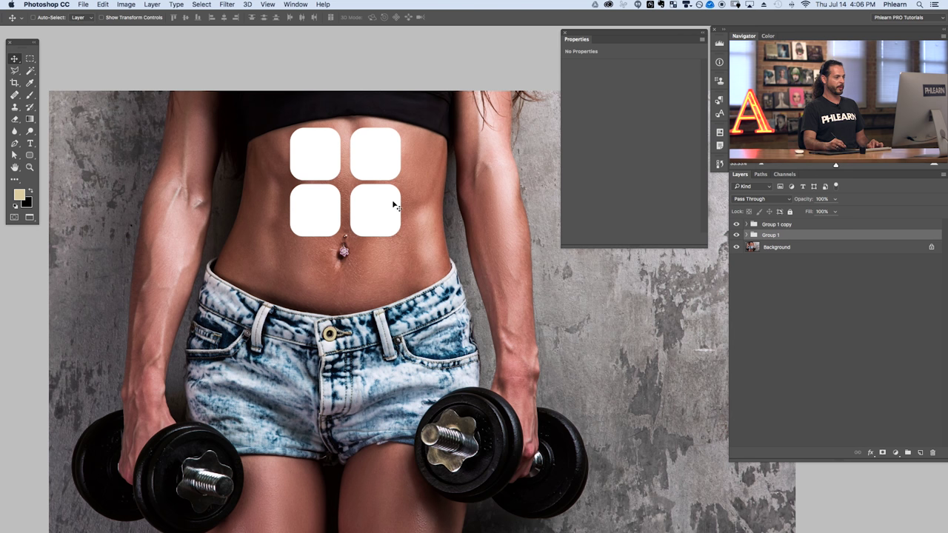
{"action": "key", "text": "super"}
{"action": "key", "text": "super+j"}
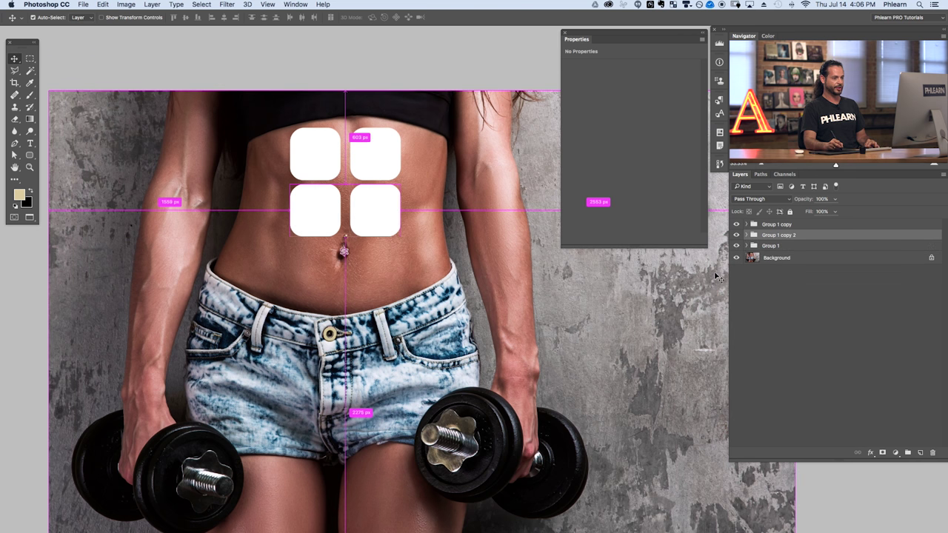
{"action": "left_click_drag", "start_coordinate": [390, 209], "coordinate": [395, 271]}
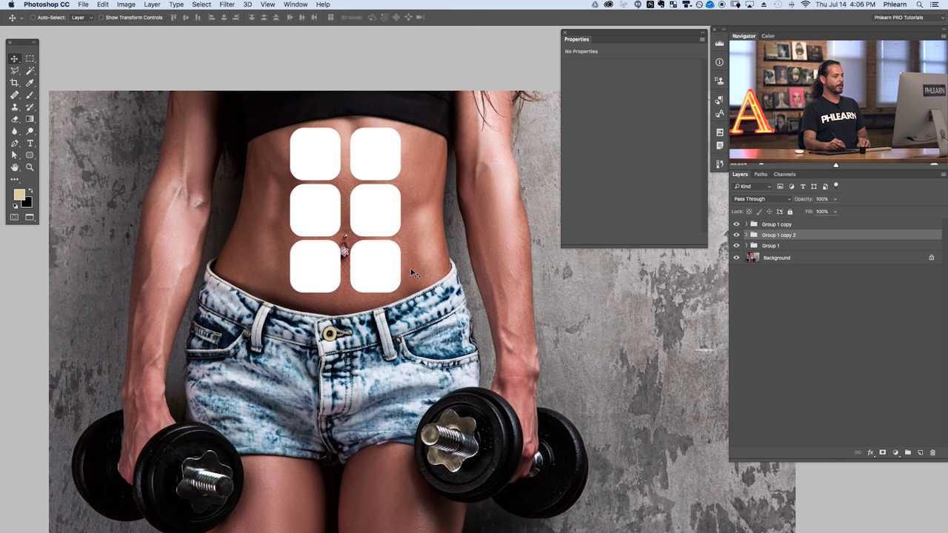
{"action": "left_click", "coordinate": [737, 234]}
{"action": "left_click", "coordinate": [737, 235]}
{"action": "left_click", "coordinate": [737, 235]}
{"action": "left_click", "coordinate": [737, 235]}
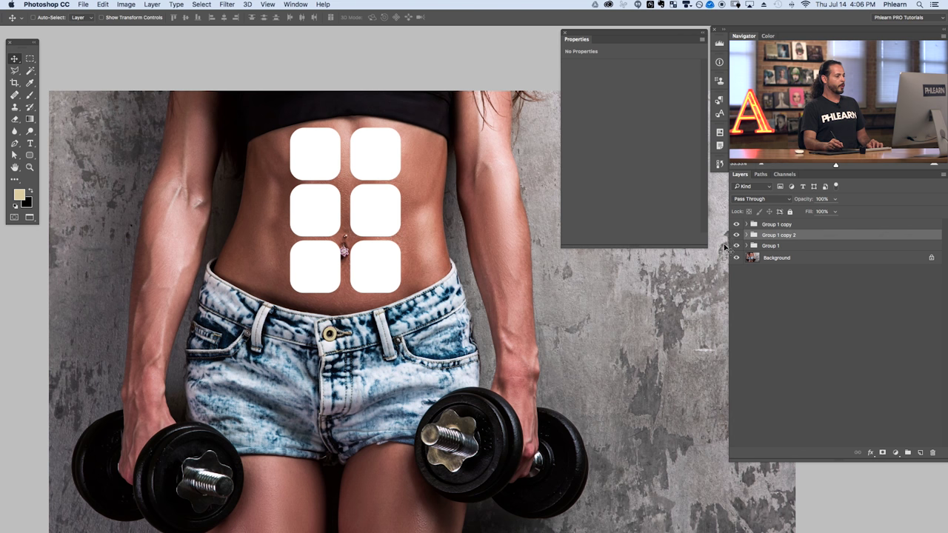
Transform the bottom pair, stretching its height downward to about 151% and tapering its lower edge inward by about 9.4° with perspective.
{"action": "key", "text": "super+t"}
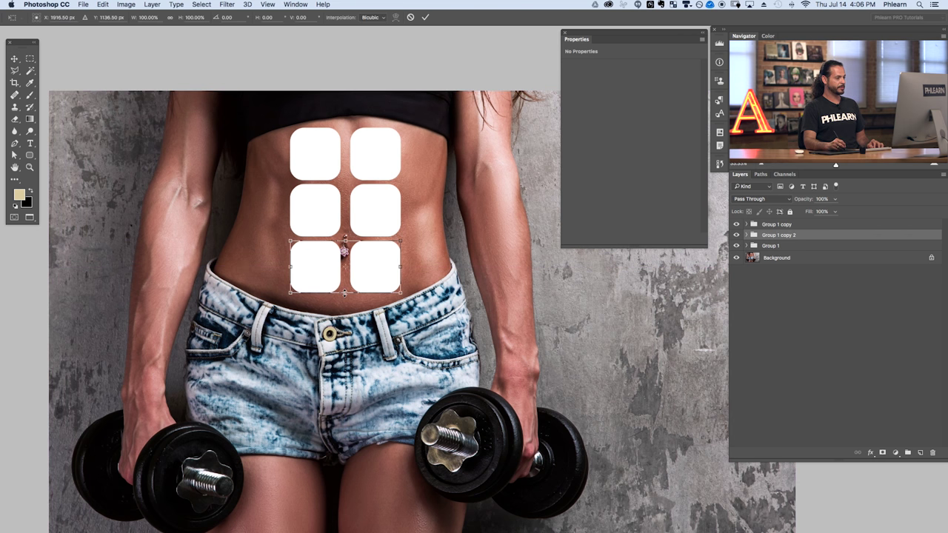
{"action": "left_click_drag", "start_coordinate": [344, 294], "coordinate": [345, 319]}
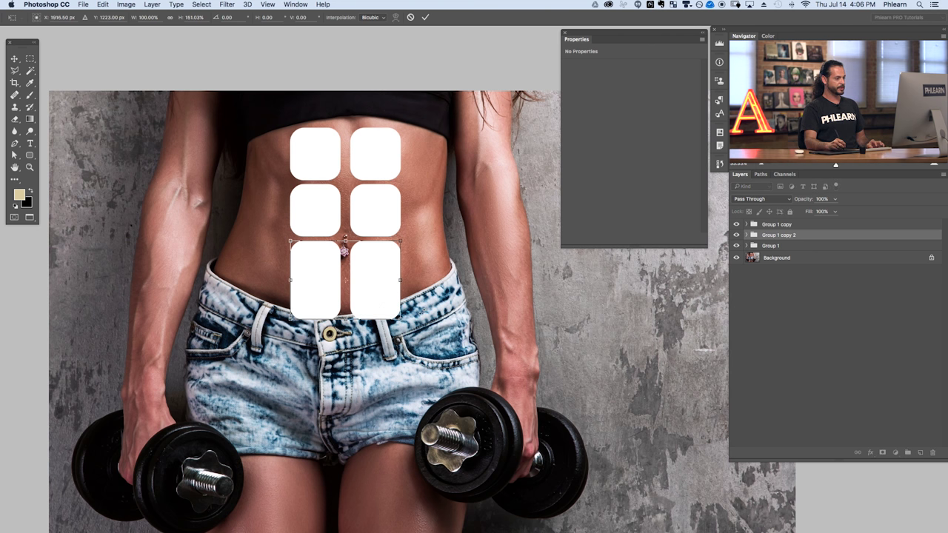
{"action": "key", "text": "super+plus"}
{"action": "key", "text": "super+plus"}
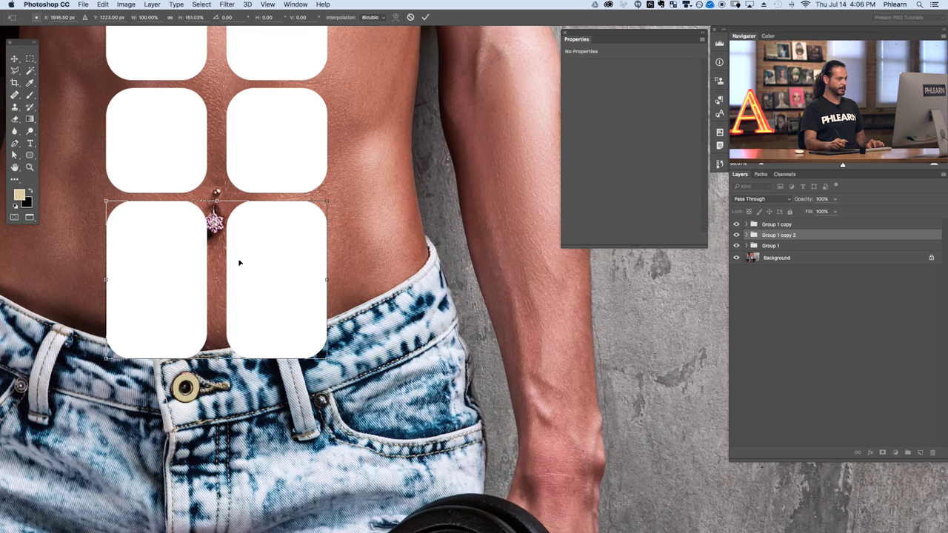
{"action": "left_click_drag", "start_coordinate": [342, 364], "coordinate": [440, 299]}
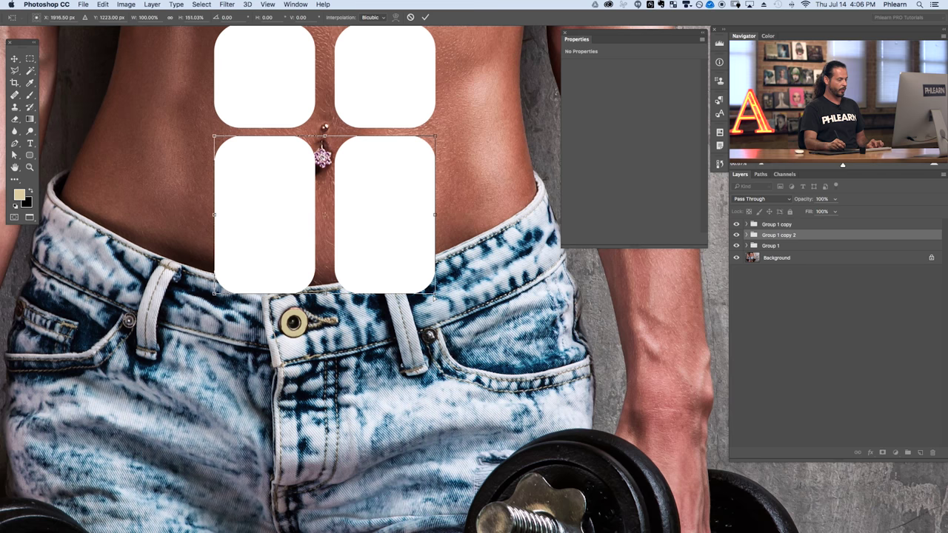
{"action": "left_click_drag", "start_coordinate": [435, 295], "coordinate": [411, 295]}
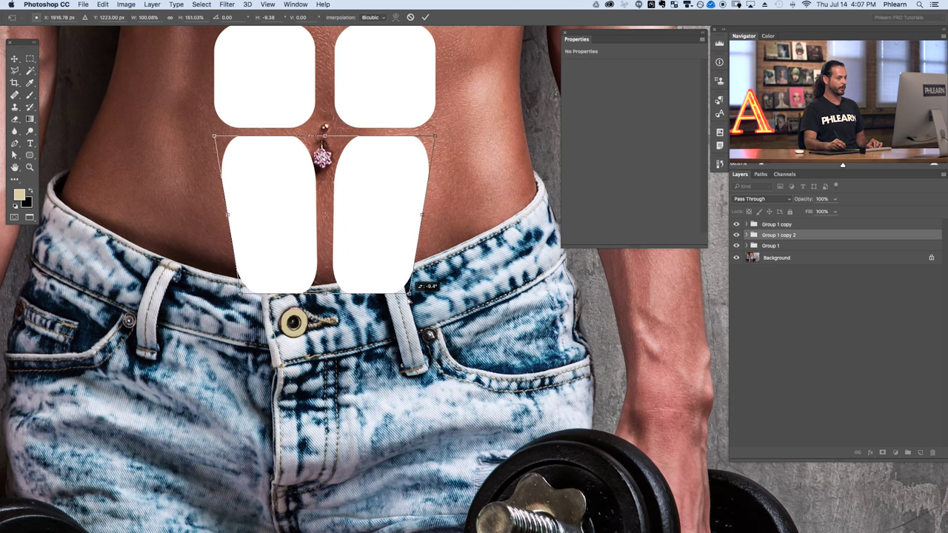
{"action": "key", "text": "Return"}
Transform the top pair of rectangles with perspective, tapering its upper edge inward by about 5.1°.
{"action": "key", "text": "super+minus"}
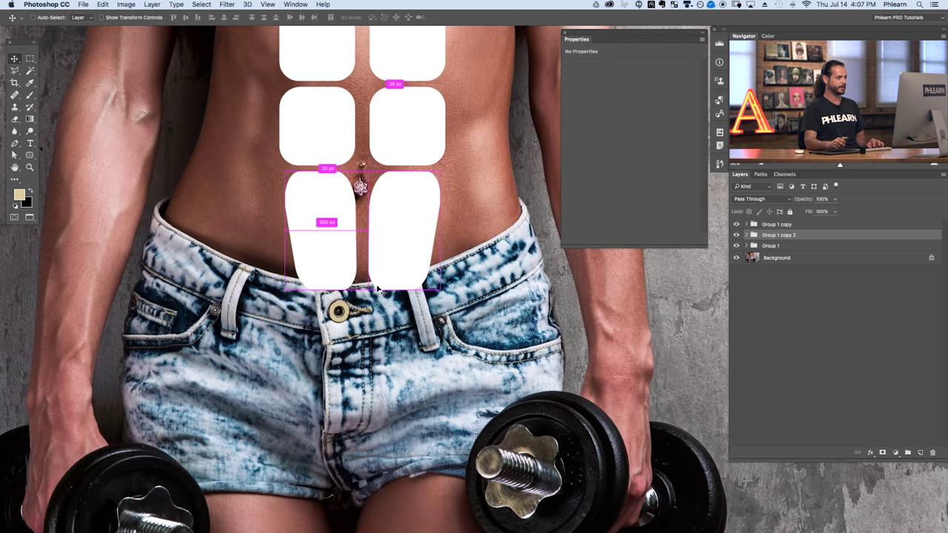
{"action": "scroll", "coordinate": [470, 338], "scroll_direction": "up", "scroll_amount": 5}
{"action": "left_click", "coordinate": [736, 225]}
{"action": "left_click", "coordinate": [736, 225]}
{"action": "left_click", "coordinate": [776, 225]}
{"action": "key", "text": "super"}
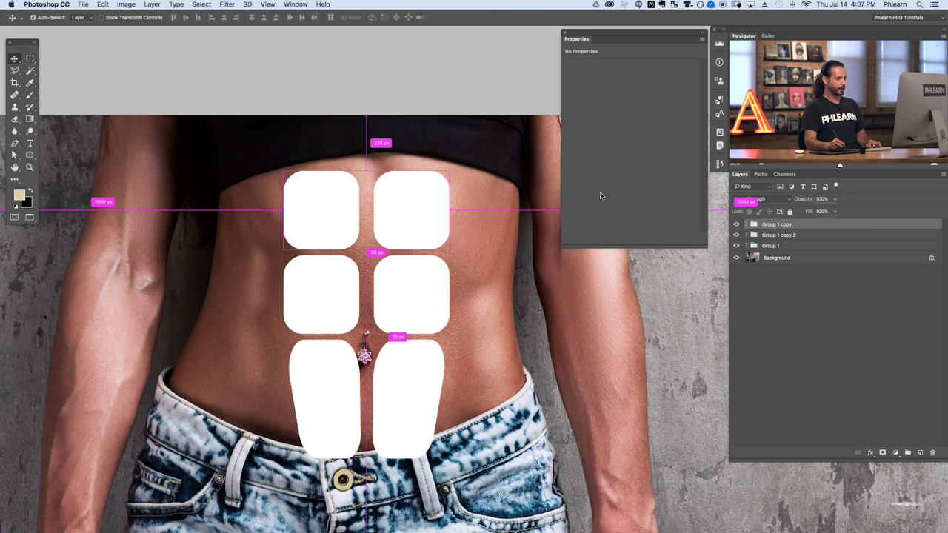
{"action": "key", "text": "super+t"}
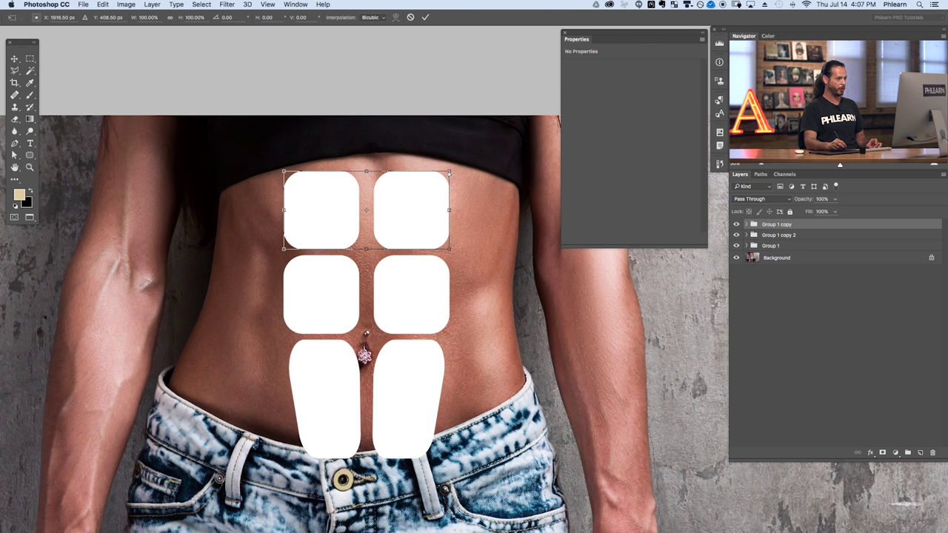
{"action": "left_click_drag", "start_coordinate": [449, 172], "coordinate": [443, 172]}
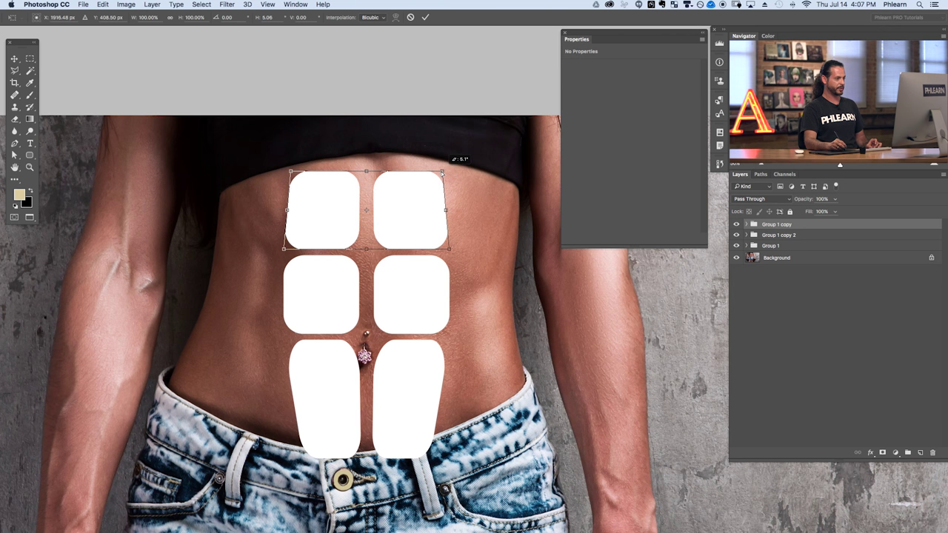
{"action": "key", "text": "Return"}
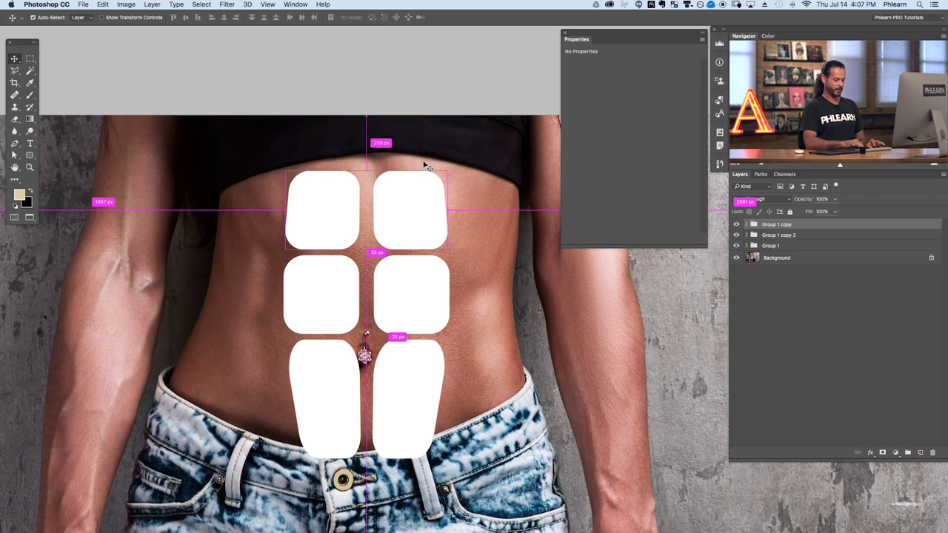
Transform the bottom pair, raising its lower edge slightly so it ends around the waistband of the shorts.
{"action": "key", "text": "super+minus"}
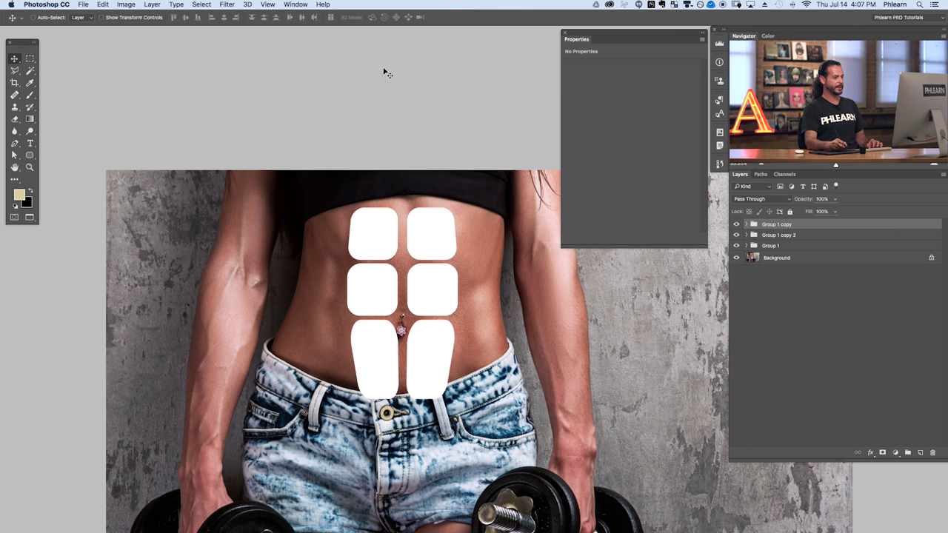
{"action": "left_click_drag", "start_coordinate": [433, 338], "coordinate": [386, 326]}
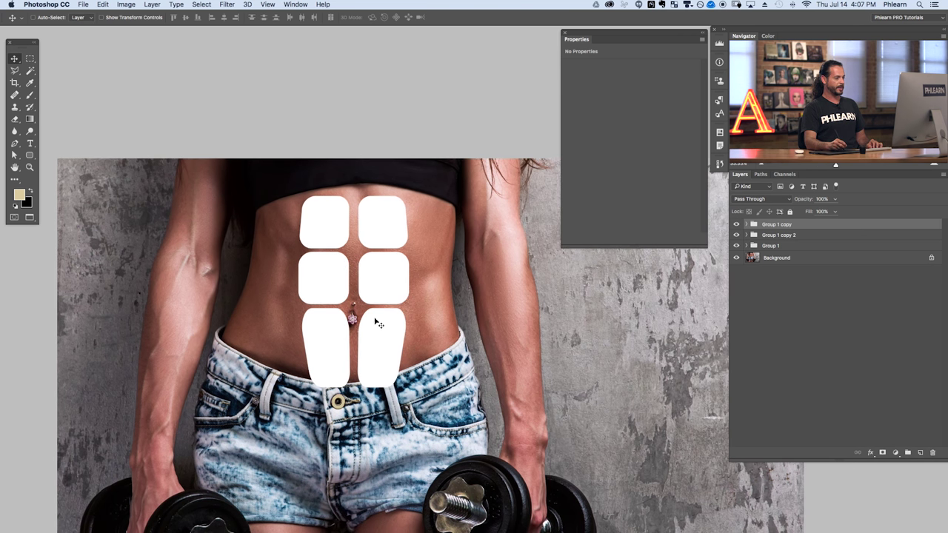
{"action": "double_click", "coordinate": [737, 235]}
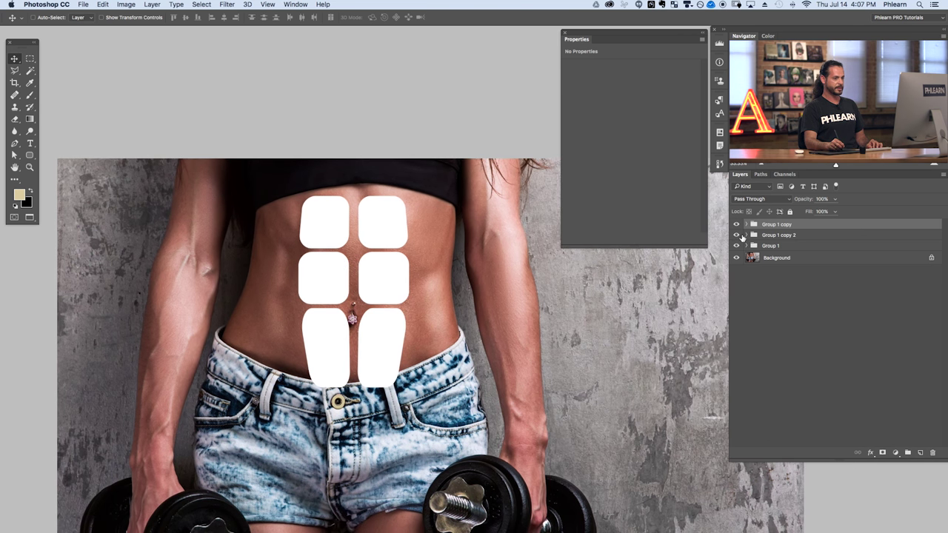
{"action": "left_click", "coordinate": [764, 237]}
{"action": "key", "text": "ctrl+t"}
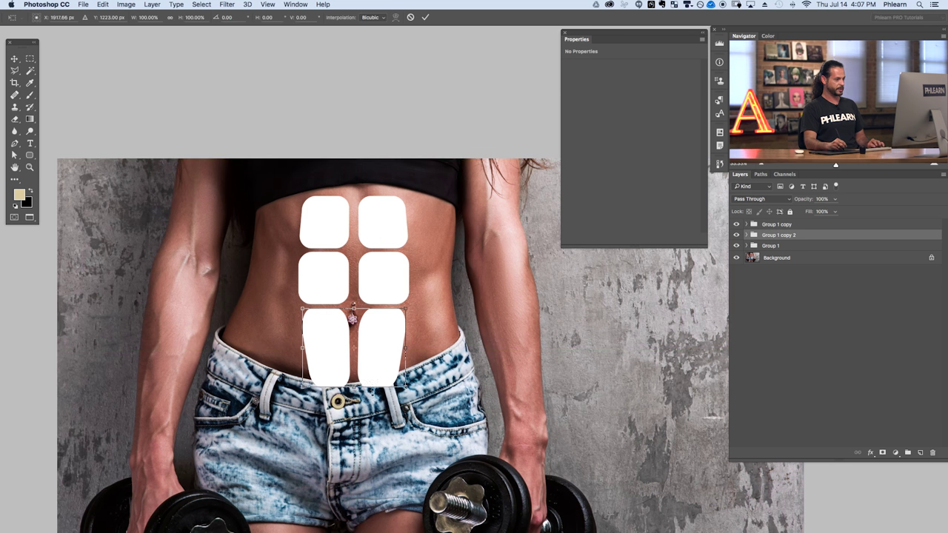
{"action": "left_click_drag", "start_coordinate": [354, 387], "coordinate": [355, 381]}
{"action": "key", "text": "Return"}
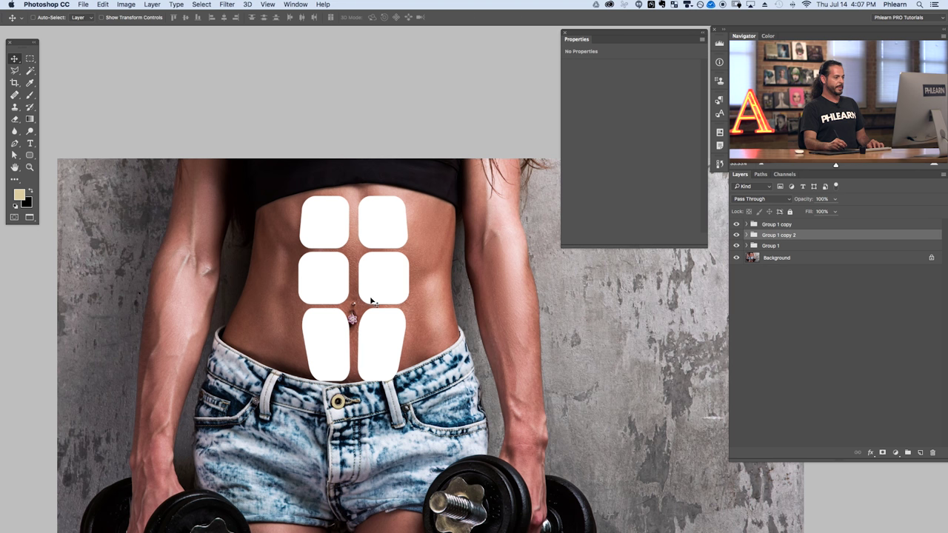
Group the three rectangle pairs into one group and toggle its visibility to check the six-pack template.
{"action": "mouse_move", "coordinate": [736, 226]}
{"action": "left_mouse_down"}
{"action": "mouse_move", "coordinate": [736, 247]}
{"action": "mouse_move", "coordinate": [737, 225]}
{"action": "left_mouse_up"}
{"action": "left_click", "coordinate": [791, 227]}
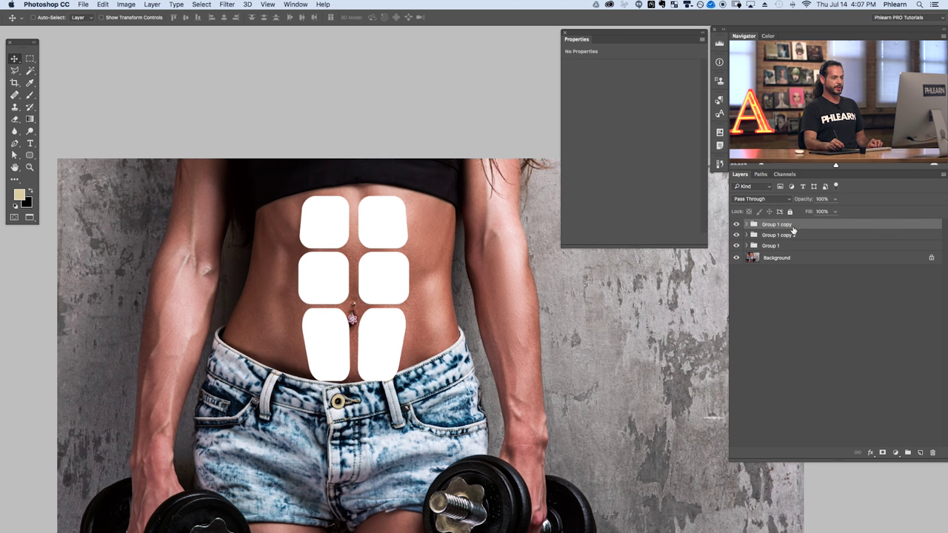
{"action": "left_click", "coordinate": [784, 247], "text": "shift"}
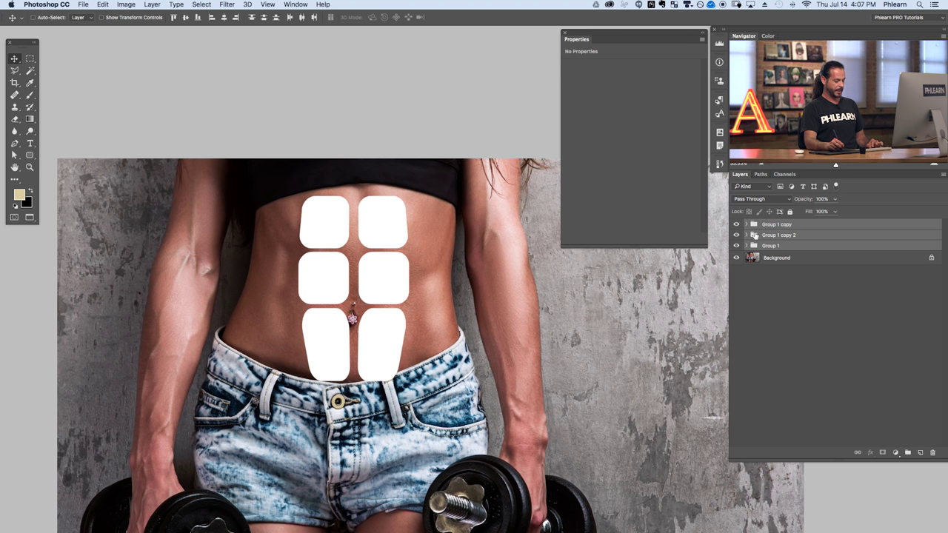
{"action": "key", "text": "ctrl+g"}
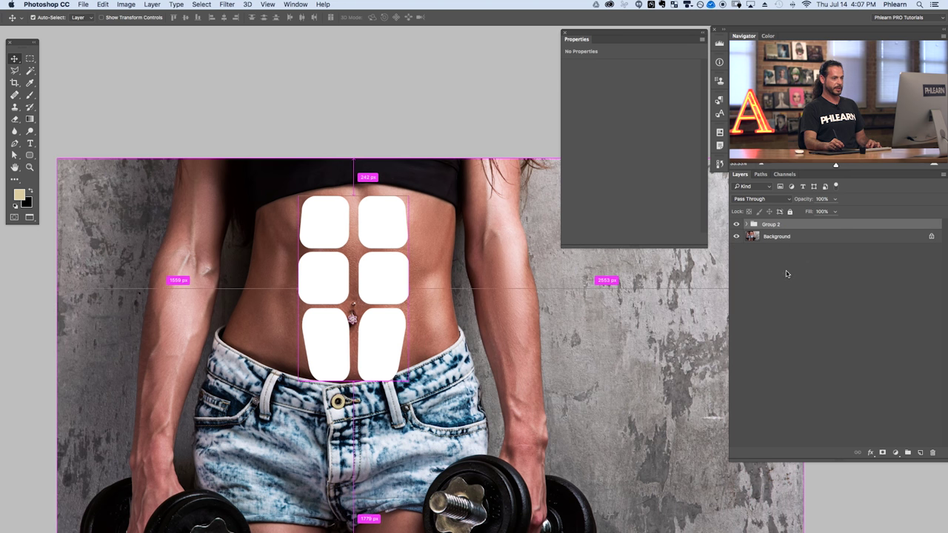
{"action": "left_click", "coordinate": [737, 225]}
{"action": "left_click", "coordinate": [737, 225]}
{"action": "left_click", "coordinate": [737, 225]}
{"action": "left_click", "coordinate": [737, 226]}
{"action": "left_click", "coordinate": [737, 226]}
{"action": "left_click", "coordinate": [737, 225]}
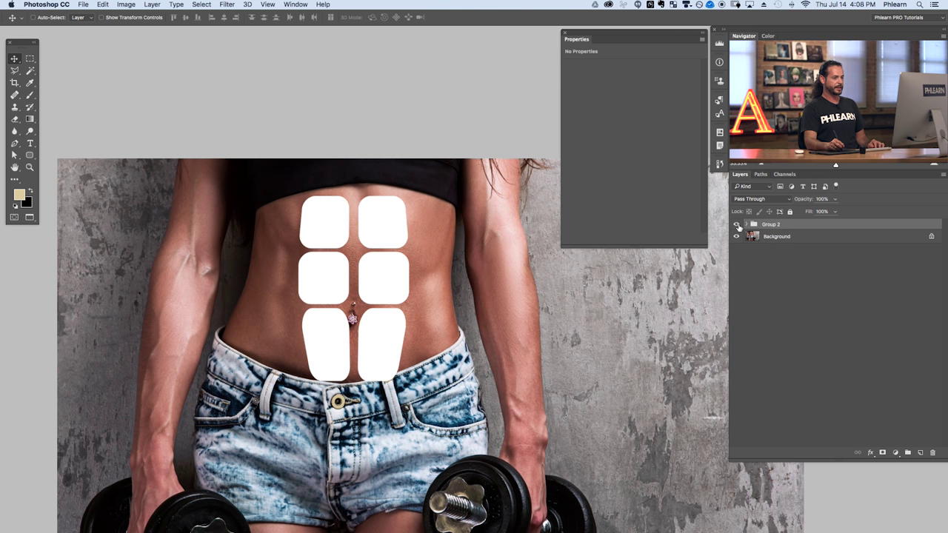
Duplicate the template group, merge the copy into a single layer, and hide the original group.
{"action": "left_click_drag", "start_coordinate": [770, 226], "coordinate": [921, 453]}
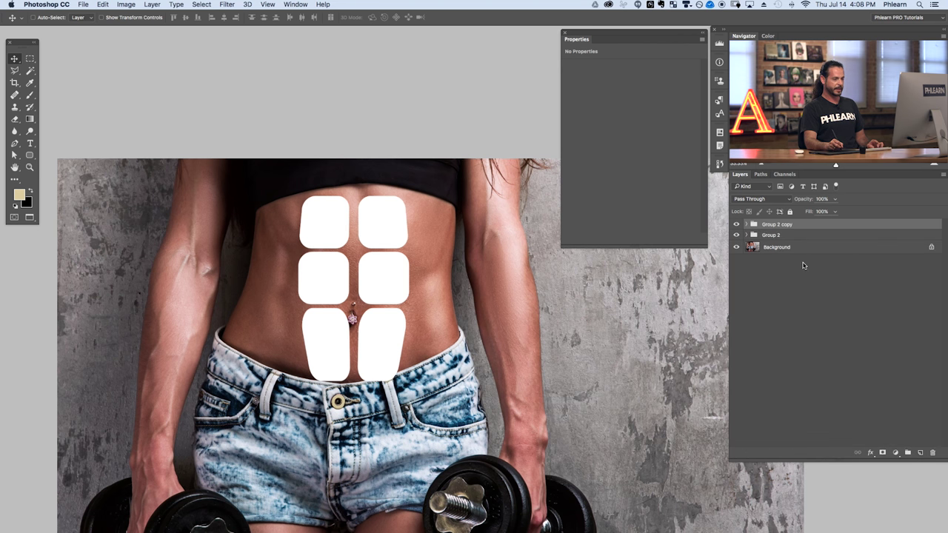
{"action": "key", "text": "super"}
{"action": "key", "text": "super+e"}
{"action": "left_click", "coordinate": [737, 238]}
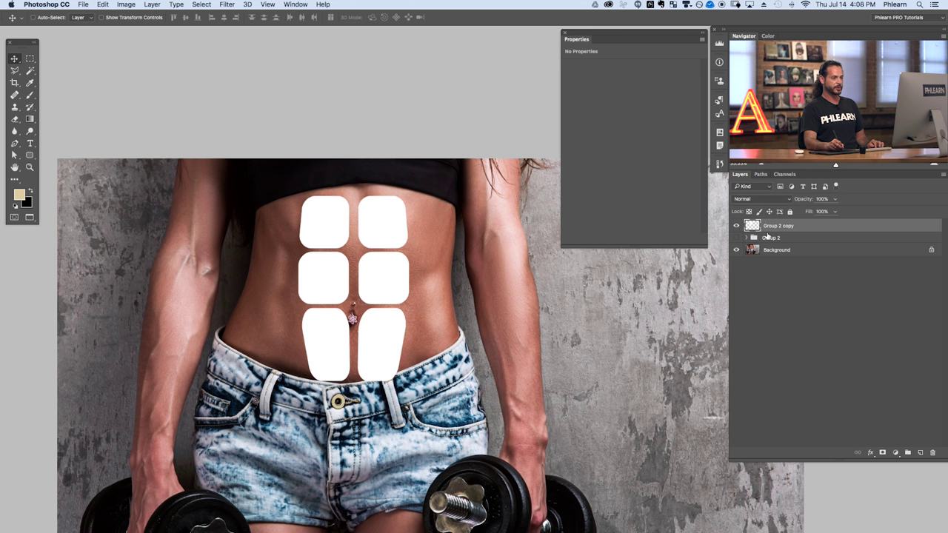
Hide the merged copy and show and expand the original group to examine its nested pairs and editable rectangle layers.
{"action": "left_click", "coordinate": [736, 225]}
{"action": "left_click", "coordinate": [737, 238]}
{"action": "left_click", "coordinate": [747, 238]}
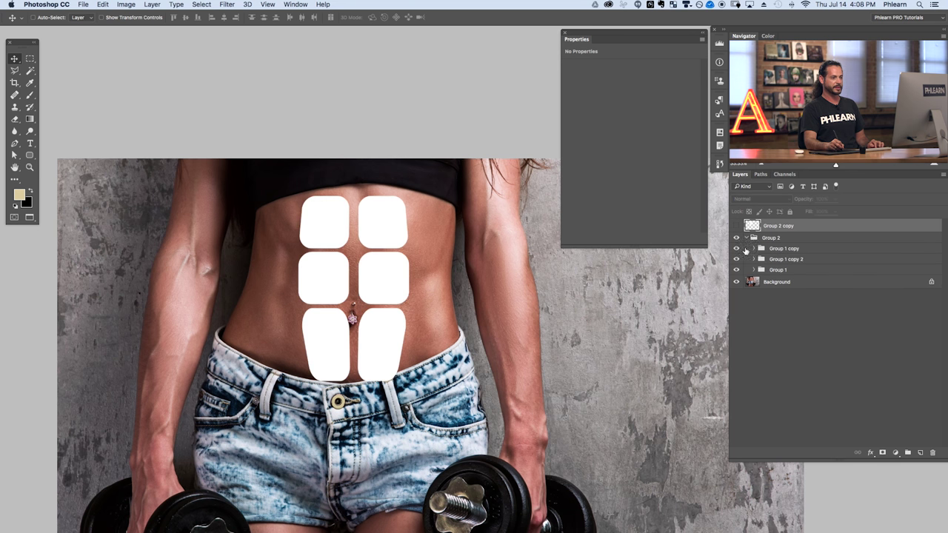
{"action": "left_click", "coordinate": [753, 247]}
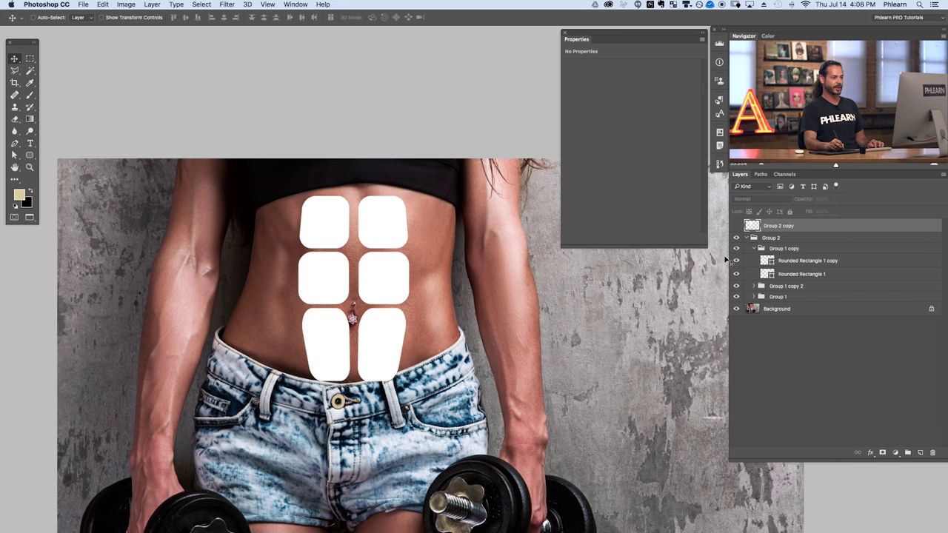
{"action": "left_click", "coordinate": [754, 249]}
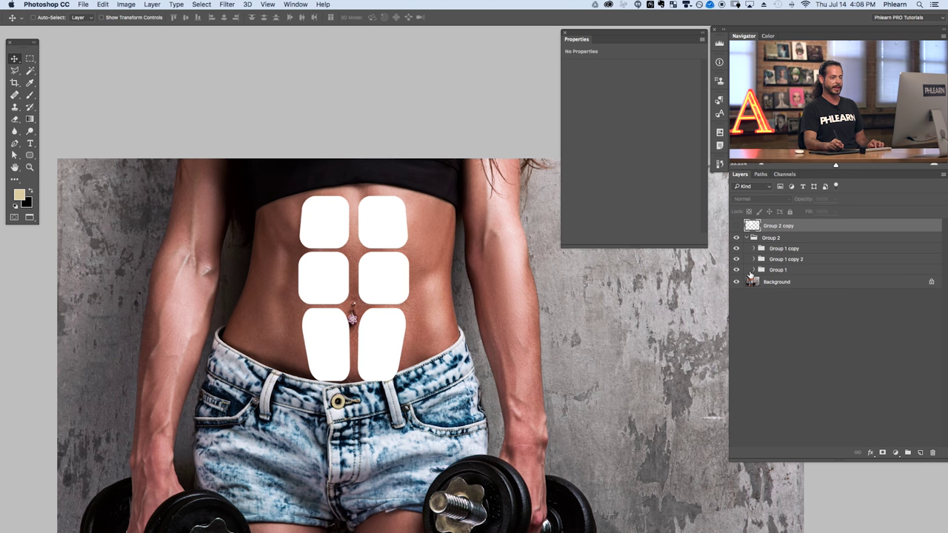
{"action": "left_click", "coordinate": [752, 237]}
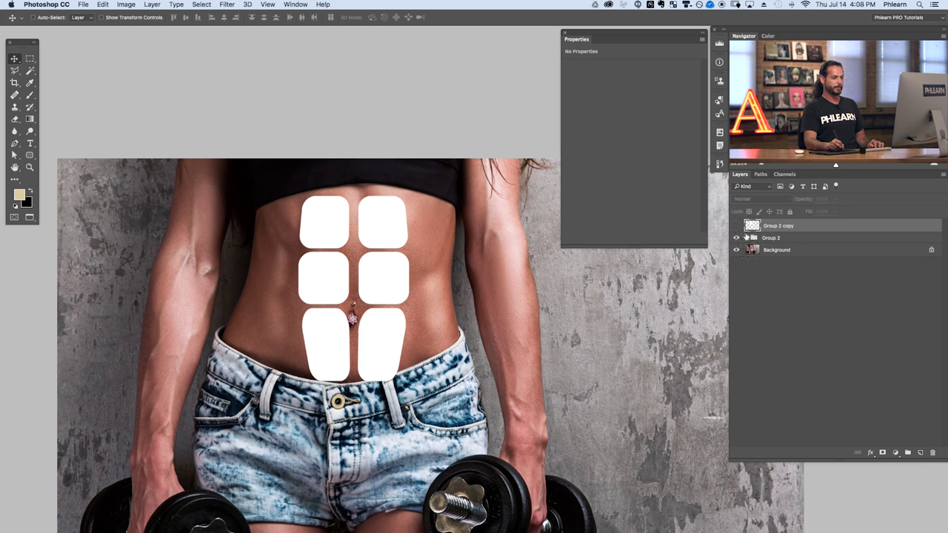
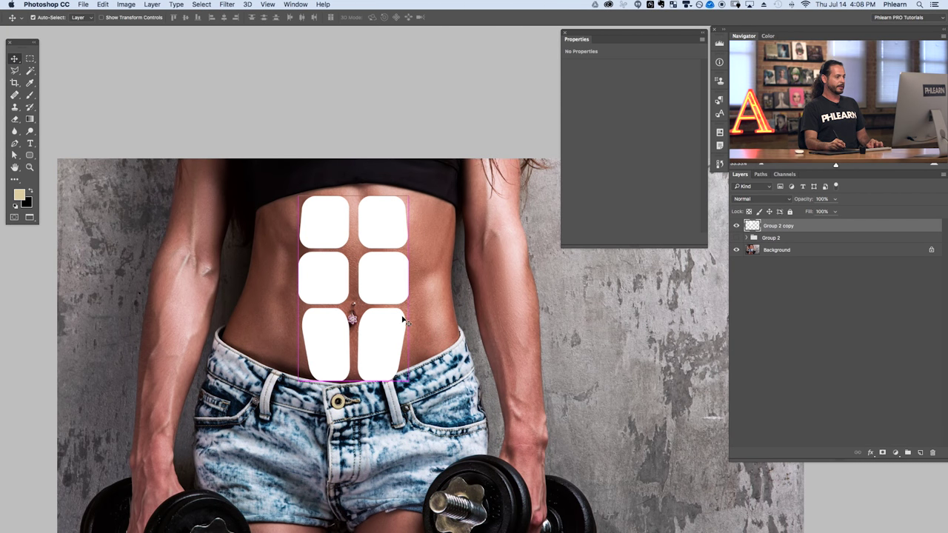
Transform the merged template over the abdomen, skewing it about -5.4° horizontally and scaling it to about 105% in width and height.
{"action": "key", "text": "super+t"}
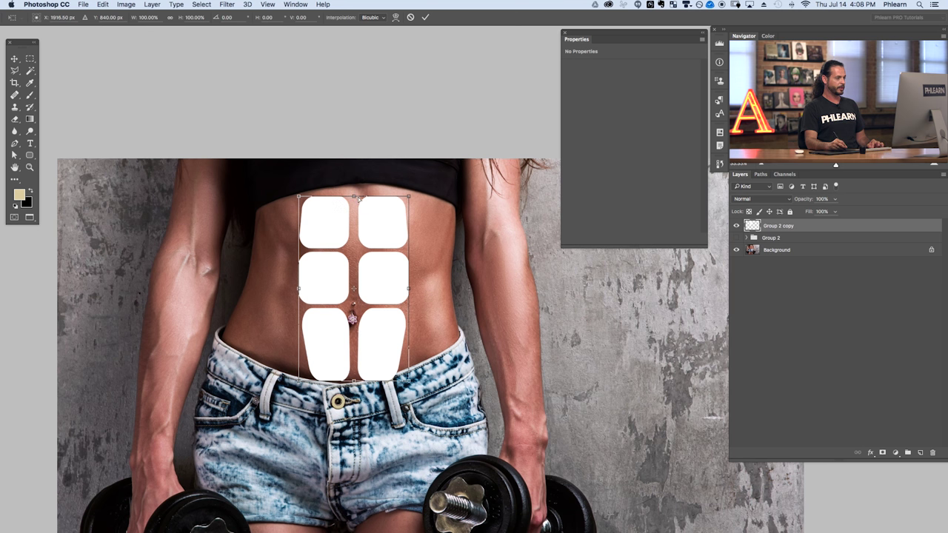
{"action": "mouse_move", "coordinate": [354, 199]}
{"action": "left_mouse_down"}
{"action": "mouse_move", "coordinate": [390, 242]}
{"action": "mouse_move", "coordinate": [487, 199]}
{"action": "mouse_move", "coordinate": [304, 352]}
{"action": "mouse_move", "coordinate": [348, 233]}
{"action": "mouse_move", "coordinate": [363, 252]}
{"action": "mouse_move", "coordinate": [365, 211]}
{"action": "left_mouse_up"}
{"action": "left_click_drag", "start_coordinate": [354, 381], "coordinate": [343, 393]}
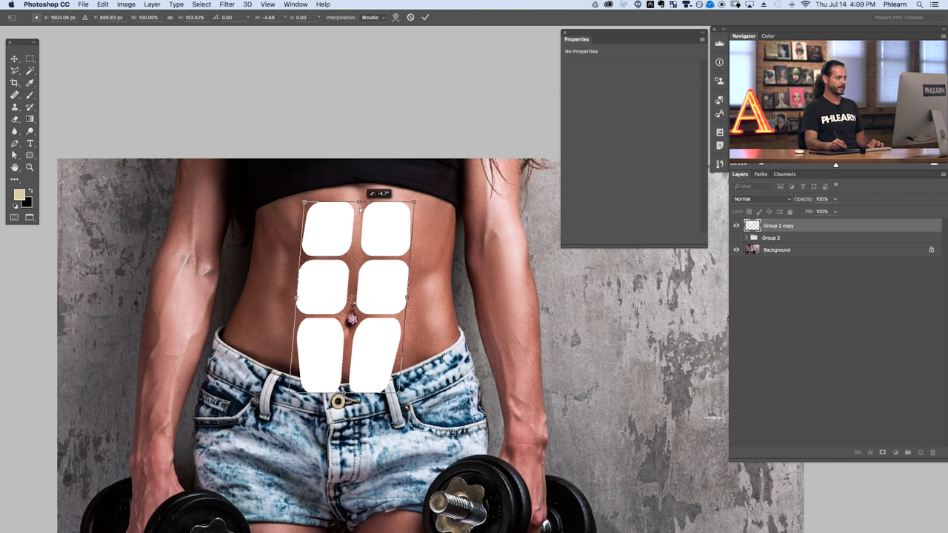
{"action": "left_click_drag", "start_coordinate": [417, 209], "coordinate": [425, 202]}
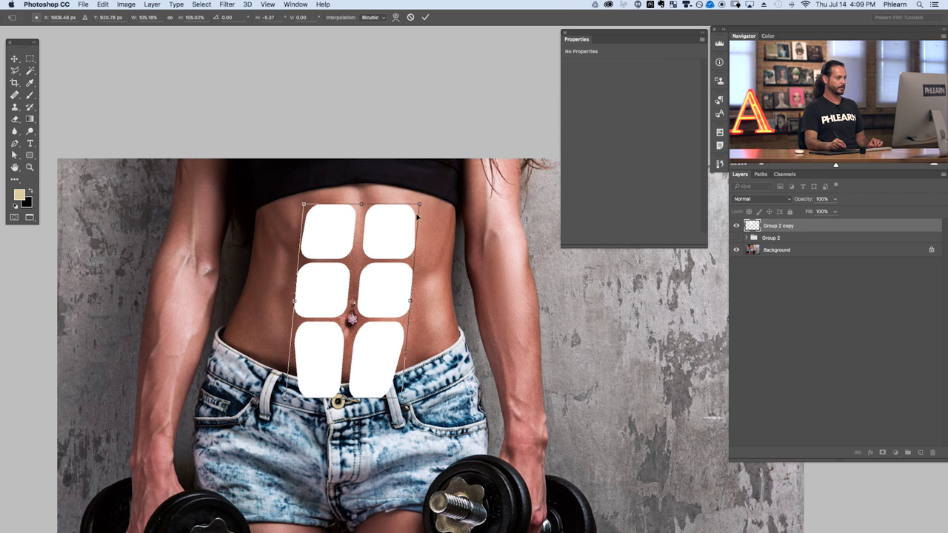
{"action": "left_click_drag", "start_coordinate": [393, 254], "coordinate": [393, 250]}
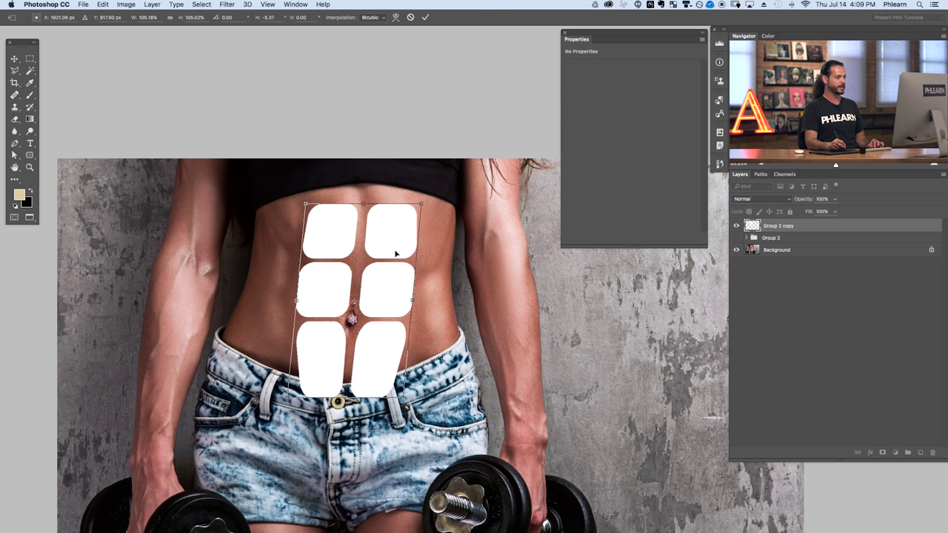
{"action": "left_click_drag", "start_coordinate": [420, 204], "coordinate": [419, 204]}
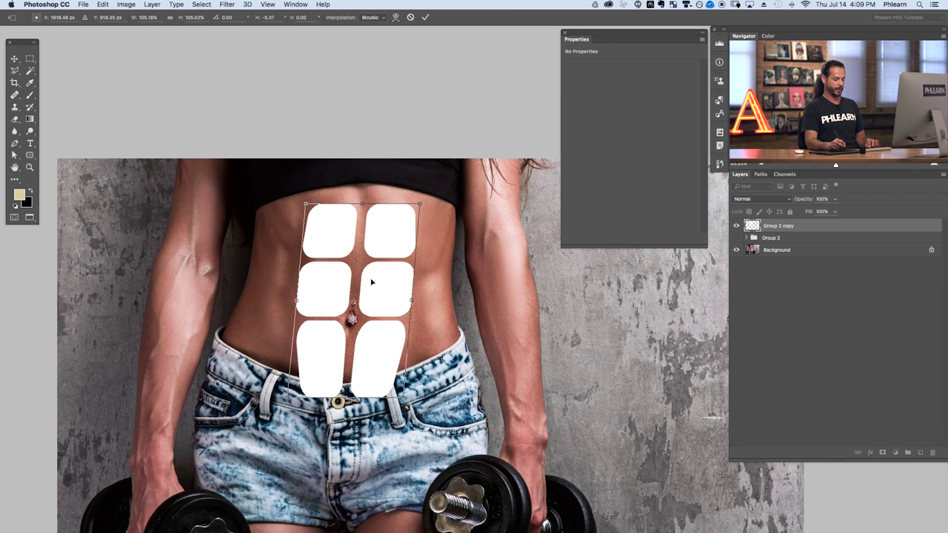
{"action": "key", "text": "Return"}
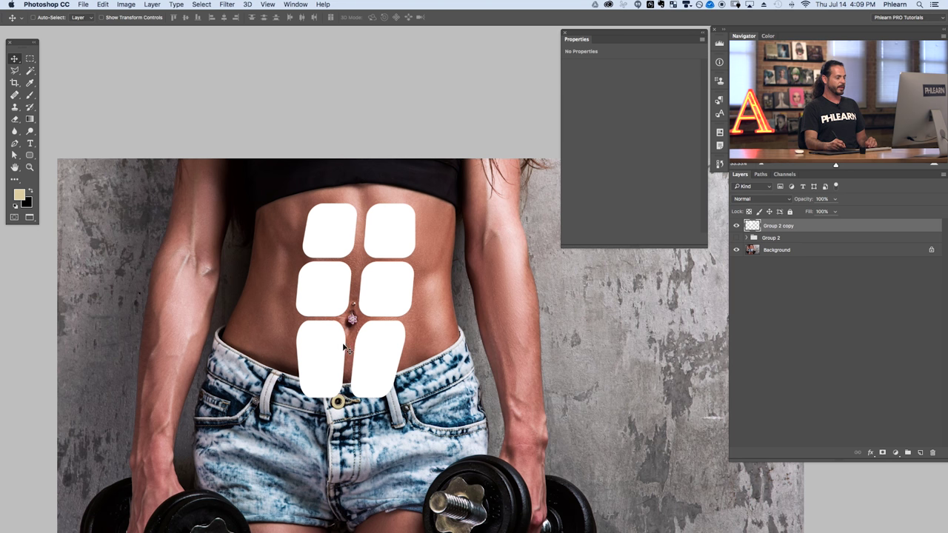
Toggle the merged template layer's visibility to compare its alignment with the bare abdomen.
{"action": "left_click", "coordinate": [737, 226]}
{"action": "left_click", "coordinate": [737, 226]}
{"action": "left_click", "coordinate": [736, 226]}
{"action": "left_click", "coordinate": [736, 226]}
{"action": "left_click", "coordinate": [736, 226]}
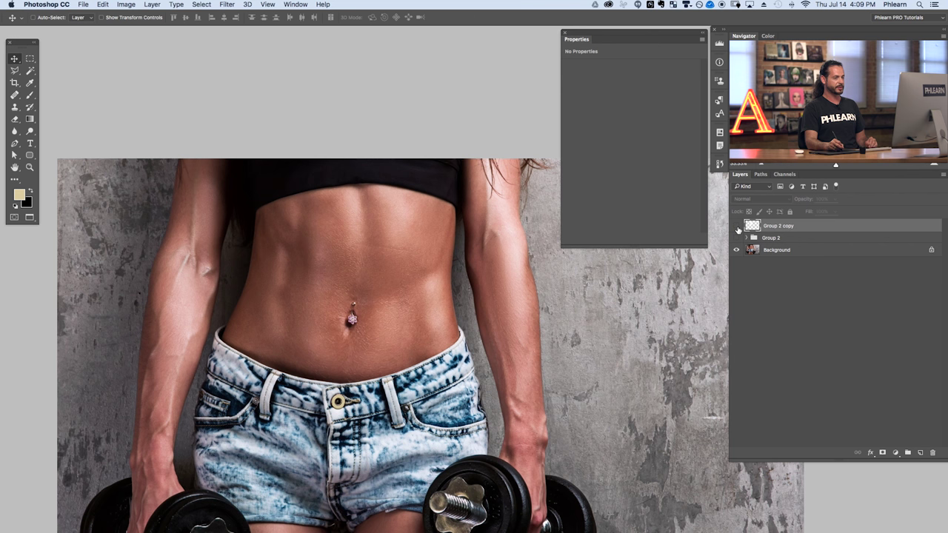
{"action": "left_click", "coordinate": [736, 226]}
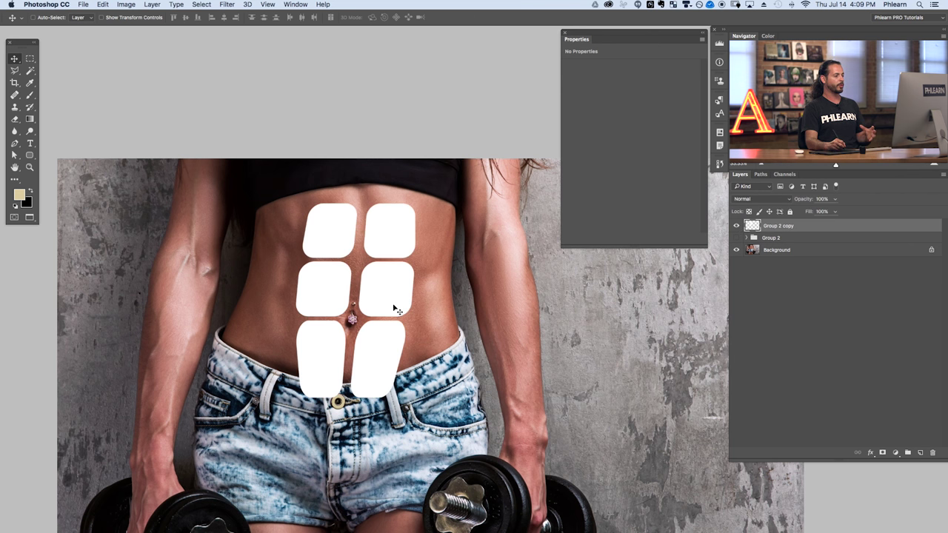
Duplicate the merged template layer, hide the duplicate as a backup, and select the lower merged layer.
{"action": "left_click", "coordinate": [478, 357], "text": "alt"}
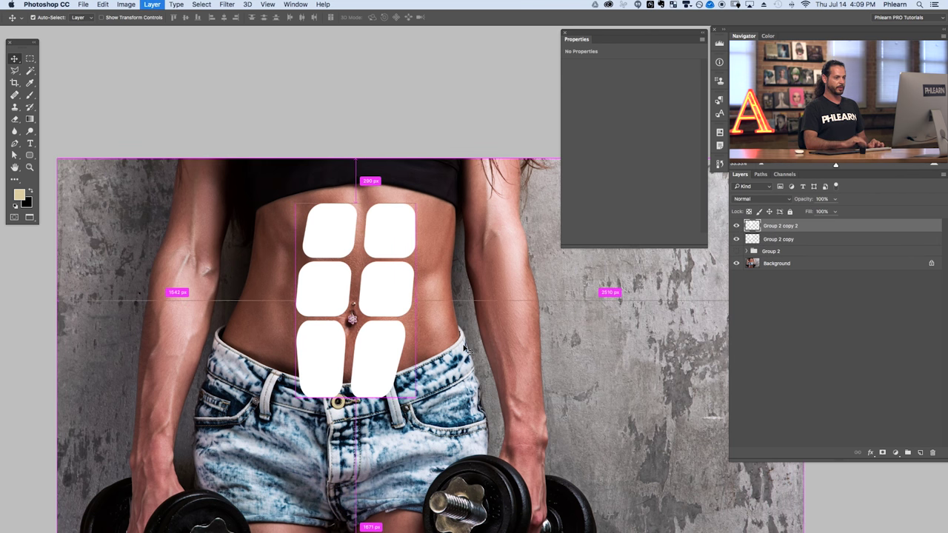
{"action": "left_click", "coordinate": [737, 226]}
{"action": "left_click", "coordinate": [763, 240]}
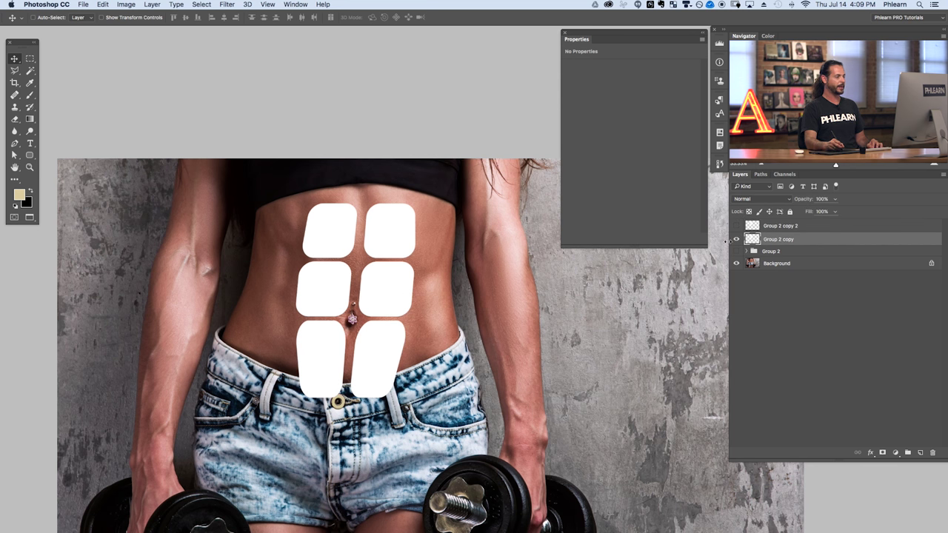
Apply a Gaussian Blur with a 23.3-pixel radius to the visible merged template layer.
{"action": "left_click", "coordinate": [227, 5]}
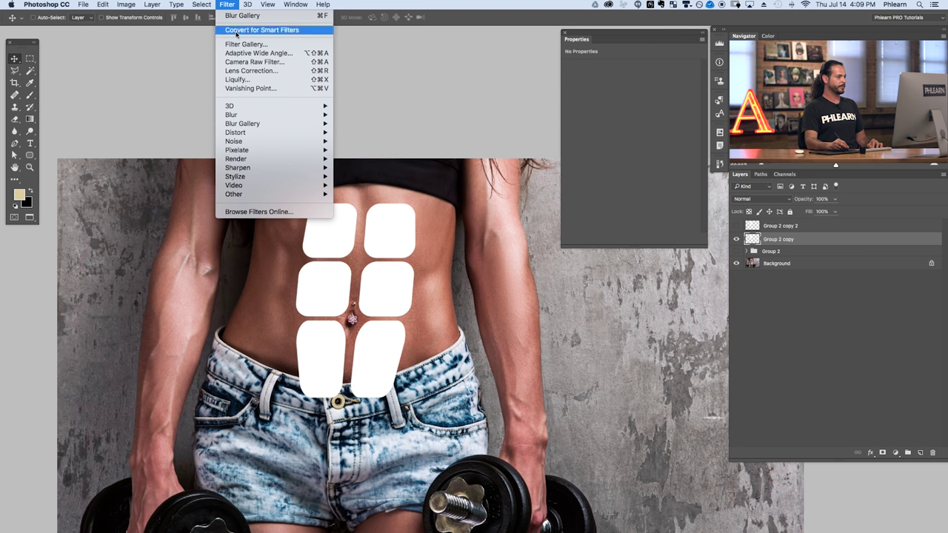
{"action": "mouse_move", "coordinate": [249, 117]}
{"action": "left_click", "coordinate": [365, 150]}
{"action": "left_click_drag", "start_coordinate": [180, 261], "coordinate": [166, 260]}
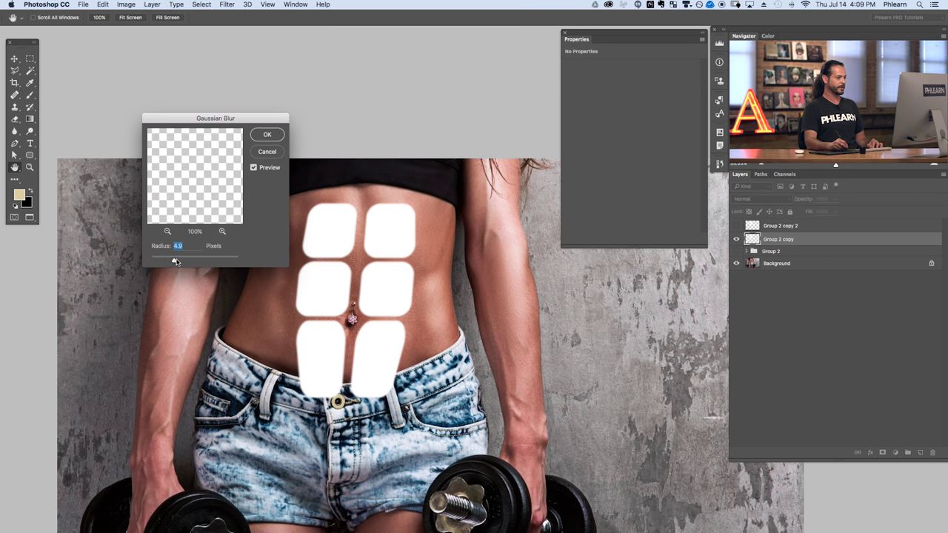
{"action": "left_click_drag", "start_coordinate": [180, 261], "coordinate": [187, 261]}
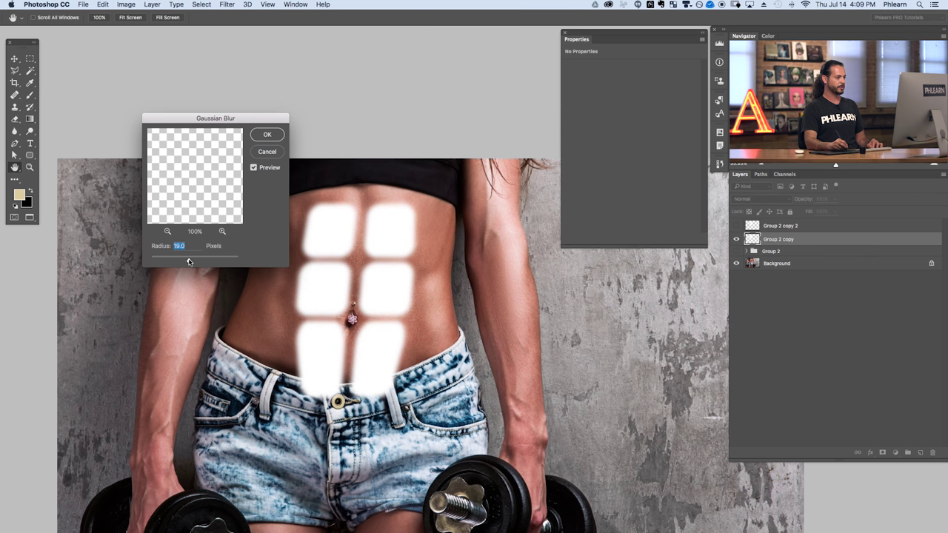
{"action": "left_click_drag", "start_coordinate": [189, 260], "coordinate": [192, 261]}
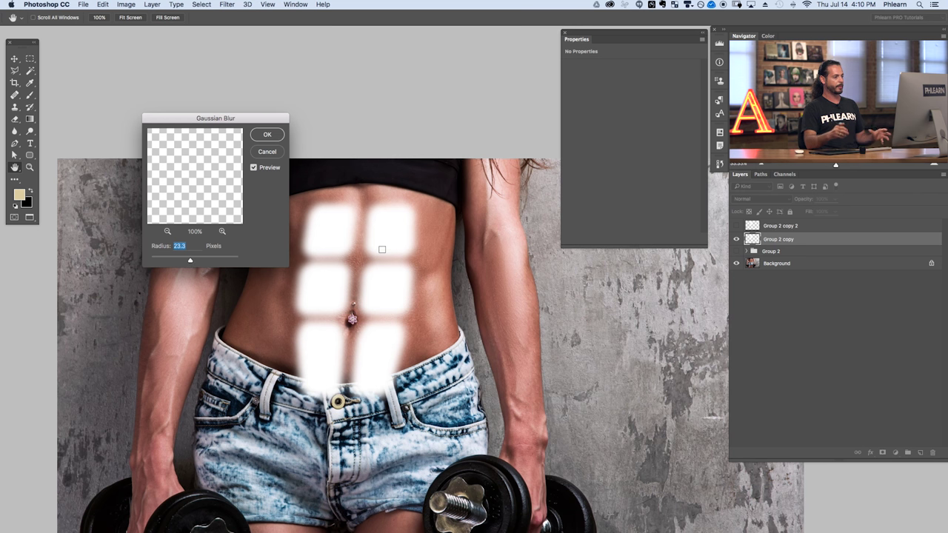
{"action": "left_click", "coordinate": [267, 138]}
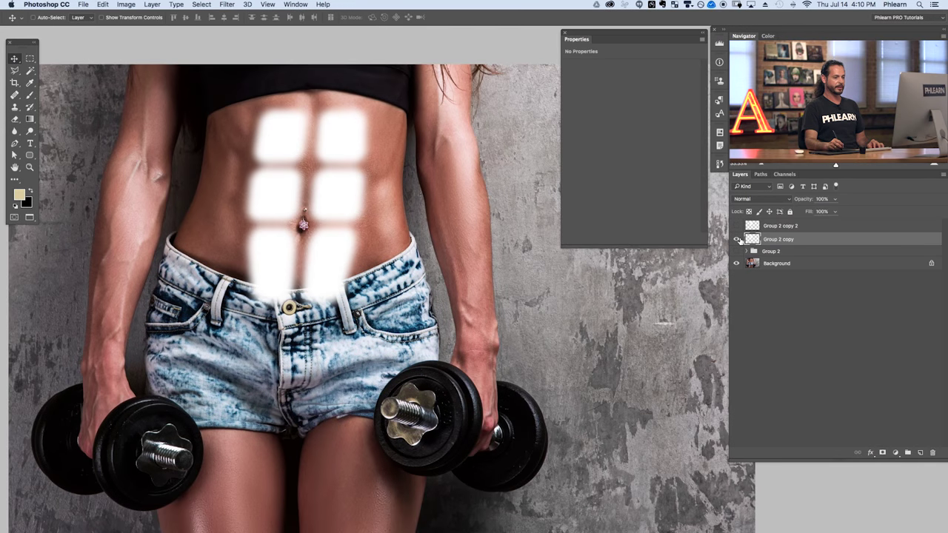
Add an Inner Bevel effect to the blurred template layer with its depth set to 594%, keeping the abdomen in view.
{"action": "left_click", "coordinate": [871, 453]}
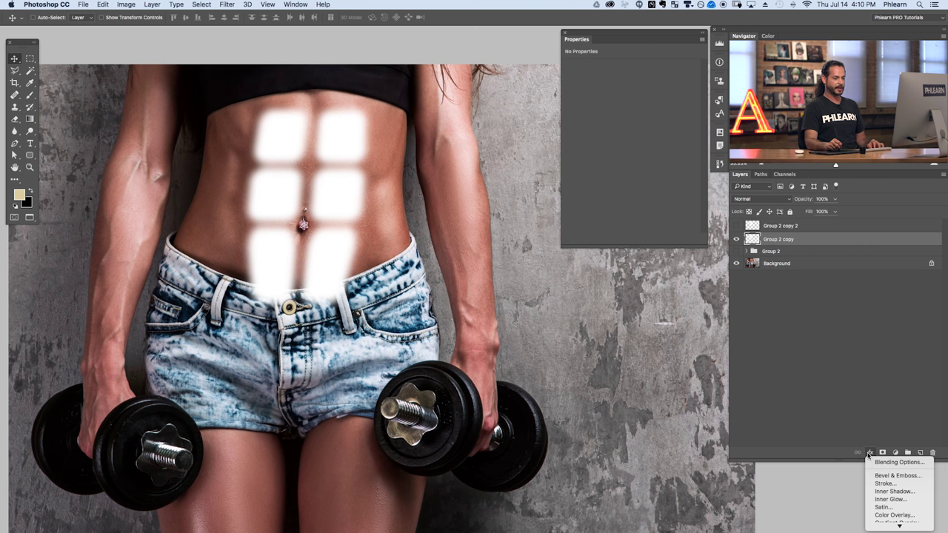
{"action": "left_click", "coordinate": [876, 463]}
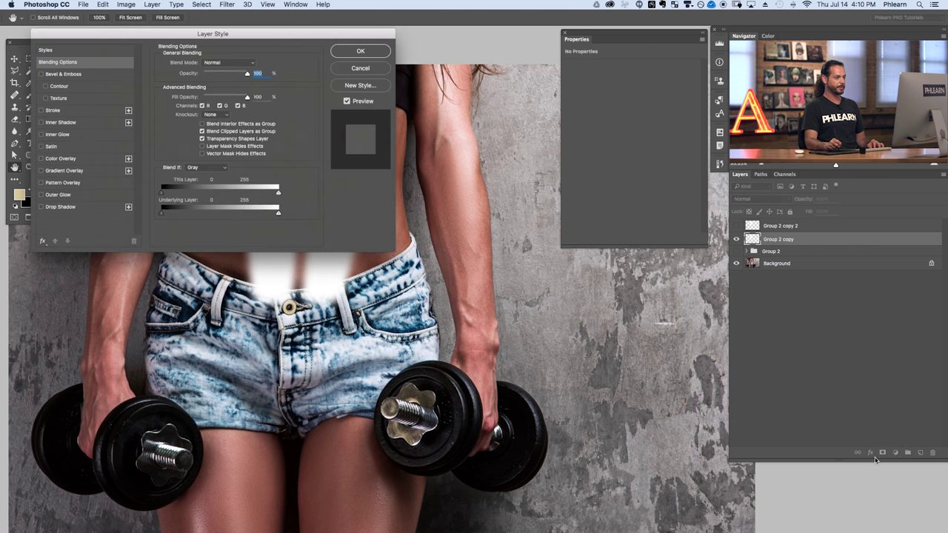
{"action": "left_click_drag", "start_coordinate": [282, 39], "coordinate": [586, 277]}
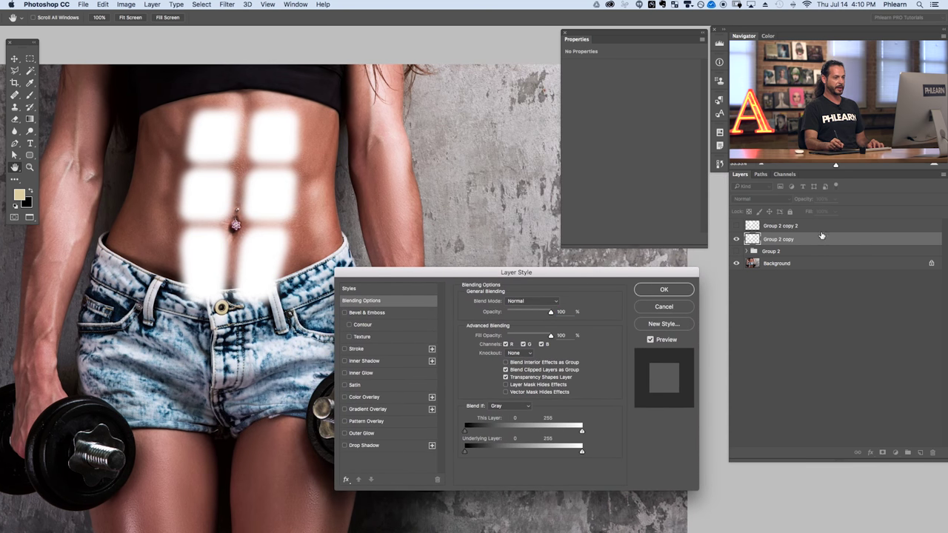
{"action": "left_click_drag", "start_coordinate": [593, 277], "coordinate": [607, 256]}
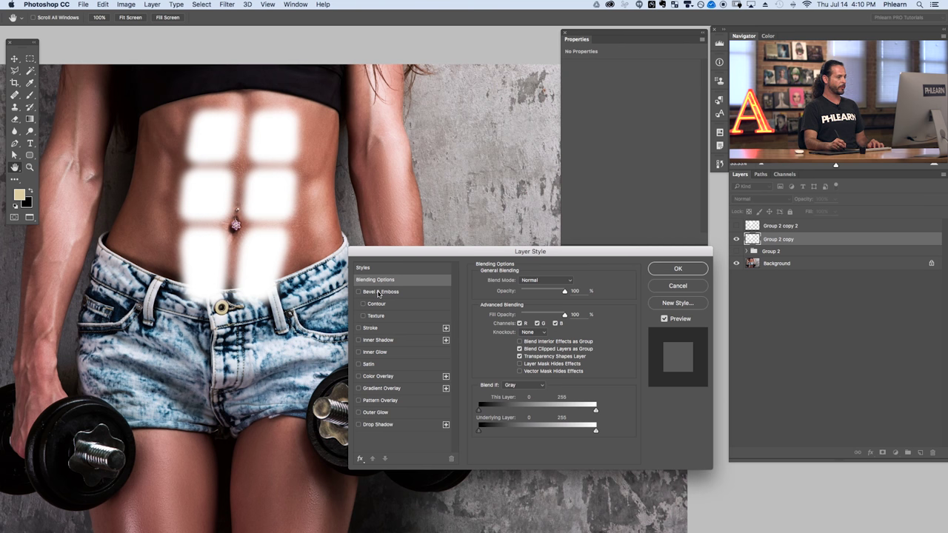
{"action": "scroll", "coordinate": [258, 315], "scroll_direction": "up", "scroll_amount": 3}
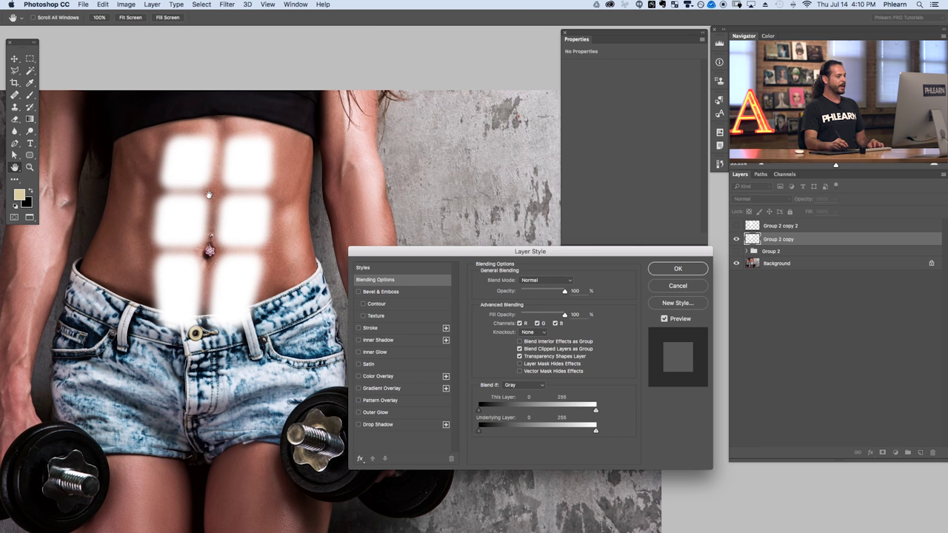
{"action": "left_click", "coordinate": [359, 293]}
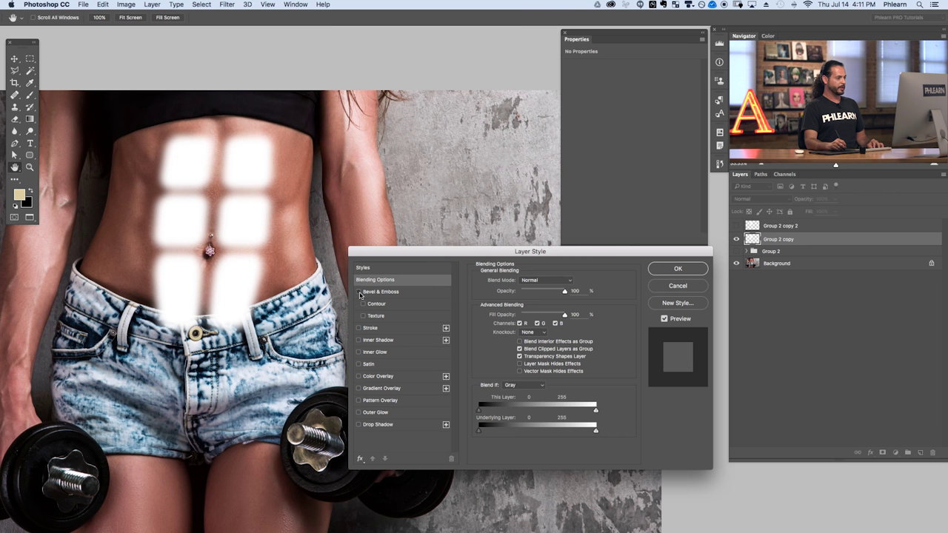
{"action": "left_click", "coordinate": [378, 292]}
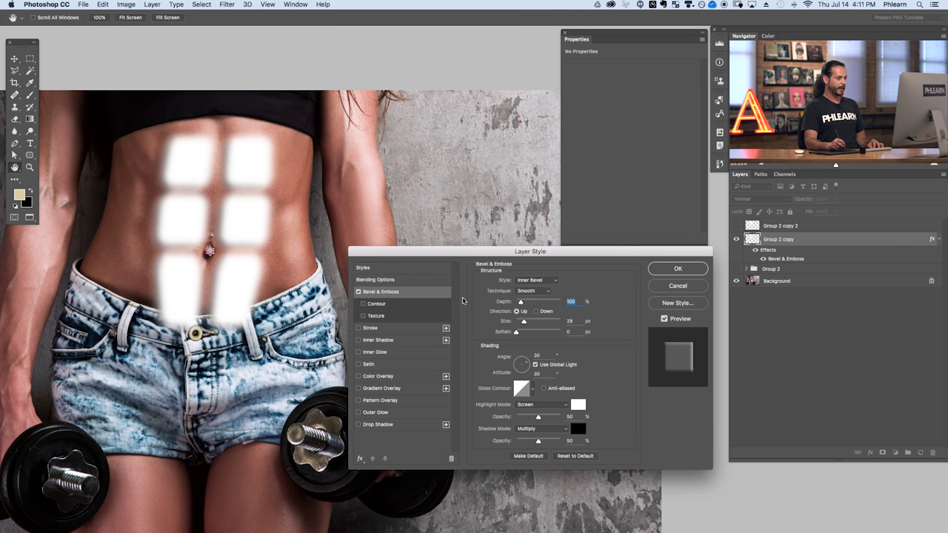
{"action": "left_click_drag", "start_coordinate": [522, 304], "coordinate": [549, 305]}
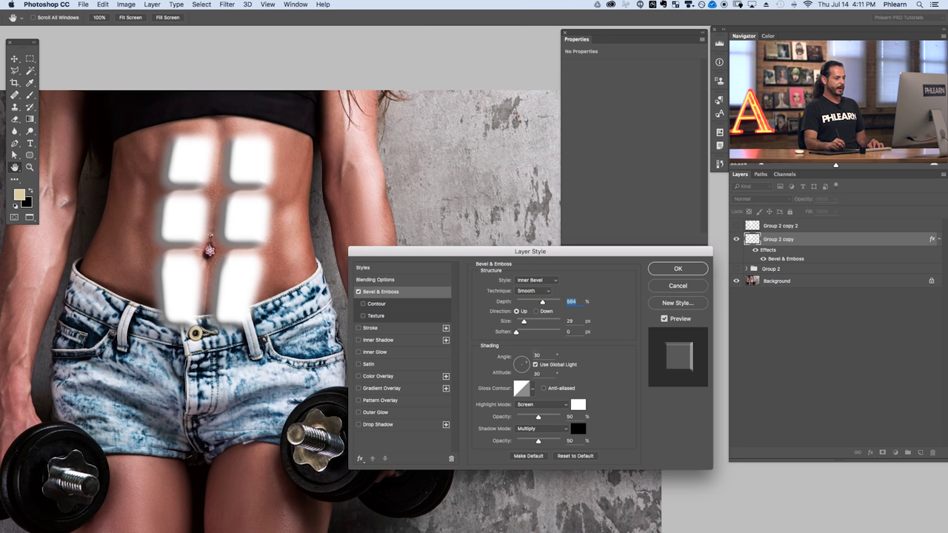
Try different light directions for the bevel, settling on an angle of 53° and an altitude of 37°.
{"action": "left_click_drag", "start_coordinate": [517, 364], "coordinate": [518, 366]}
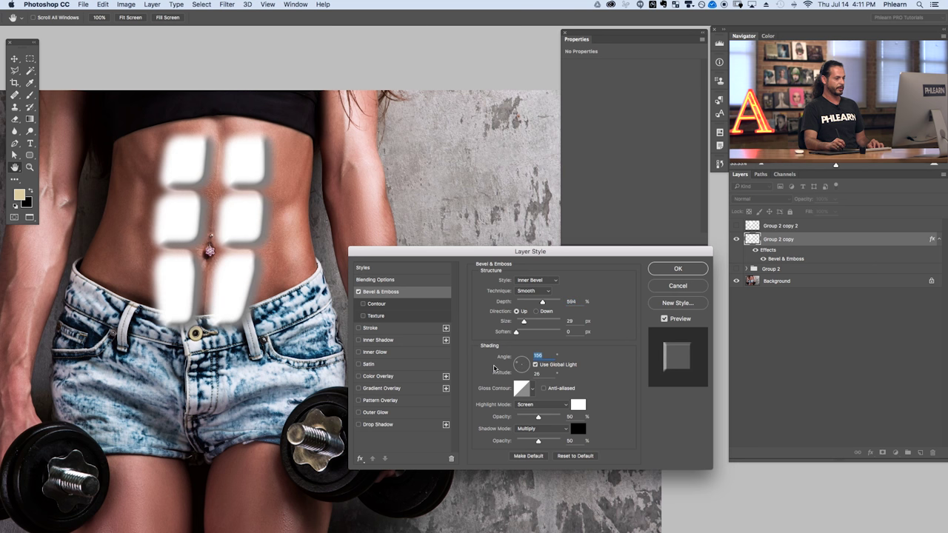
{"action": "left_click", "coordinate": [525, 363]}
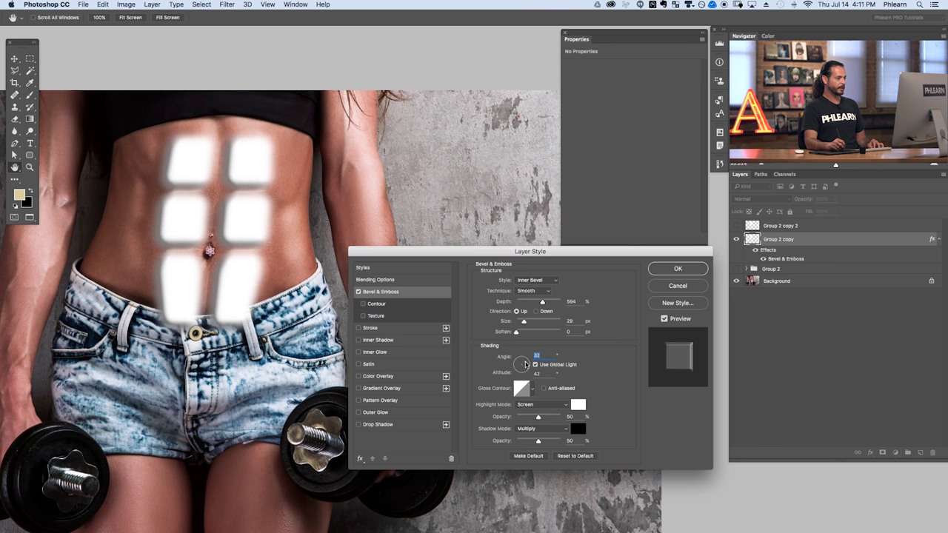
{"action": "left_click_drag", "start_coordinate": [525, 364], "coordinate": [522, 373]}
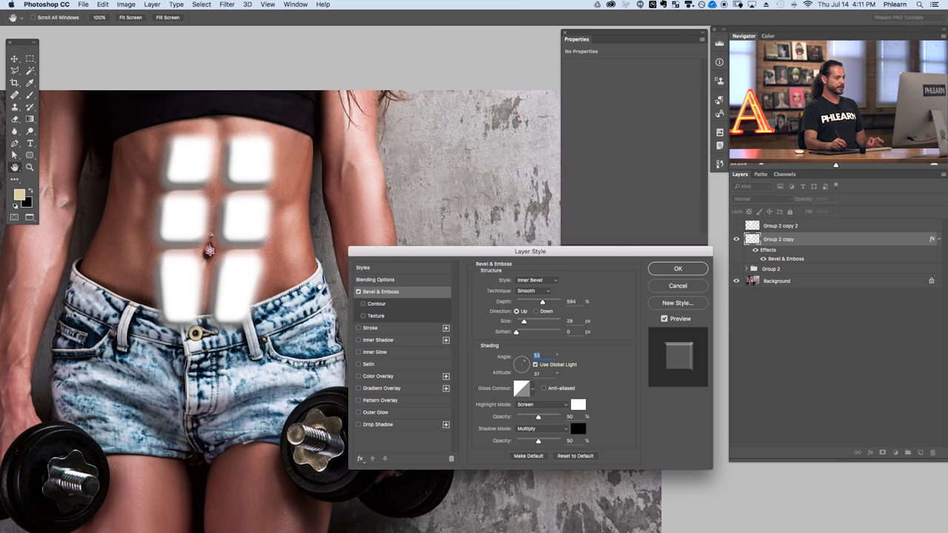
Compare layer opacity with fill opacity in the blending options, leaving opacity at 100% and setting fill opacity to 0%.
{"action": "left_click", "coordinate": [384, 280]}
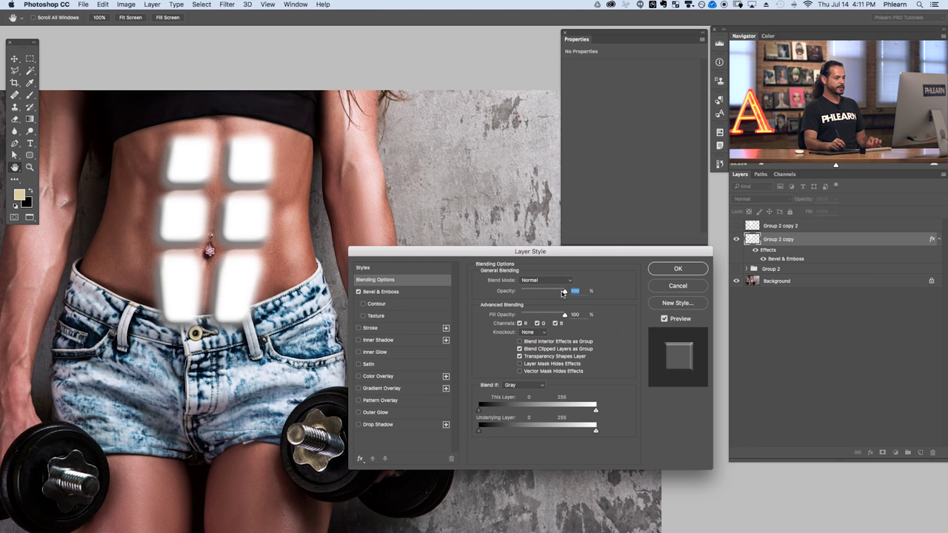
{"action": "mouse_move", "coordinate": [565, 294]}
{"action": "left_mouse_down"}
{"action": "mouse_move", "coordinate": [520, 296]}
{"action": "mouse_move", "coordinate": [583, 295]}
{"action": "left_mouse_up"}
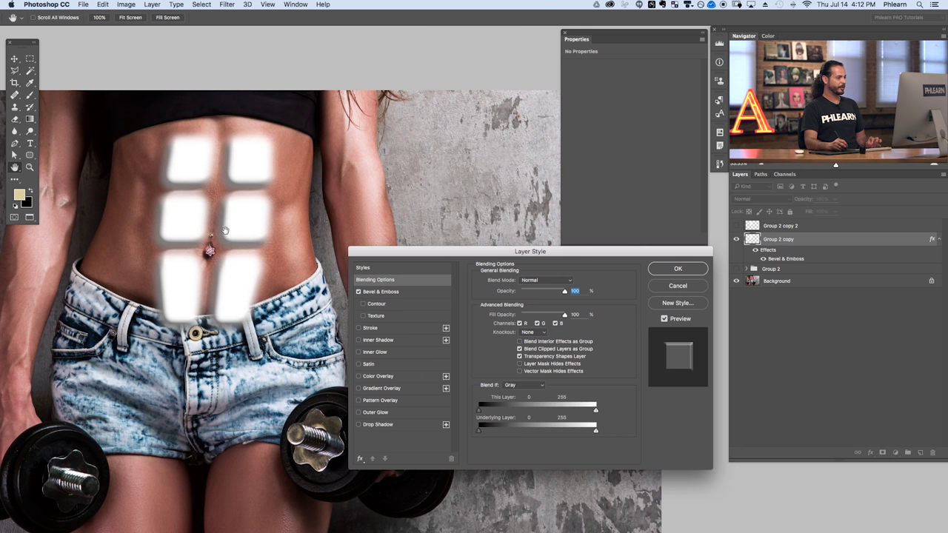
{"action": "left_click_drag", "start_coordinate": [565, 319], "coordinate": [546, 317]}
{"action": "mouse_move", "coordinate": [534, 317]}
{"action": "left_mouse_down"}
{"action": "mouse_move", "coordinate": [495, 317]}
{"action": "mouse_move", "coordinate": [529, 316]}
{"action": "mouse_move", "coordinate": [517, 314]}
{"action": "left_mouse_up"}
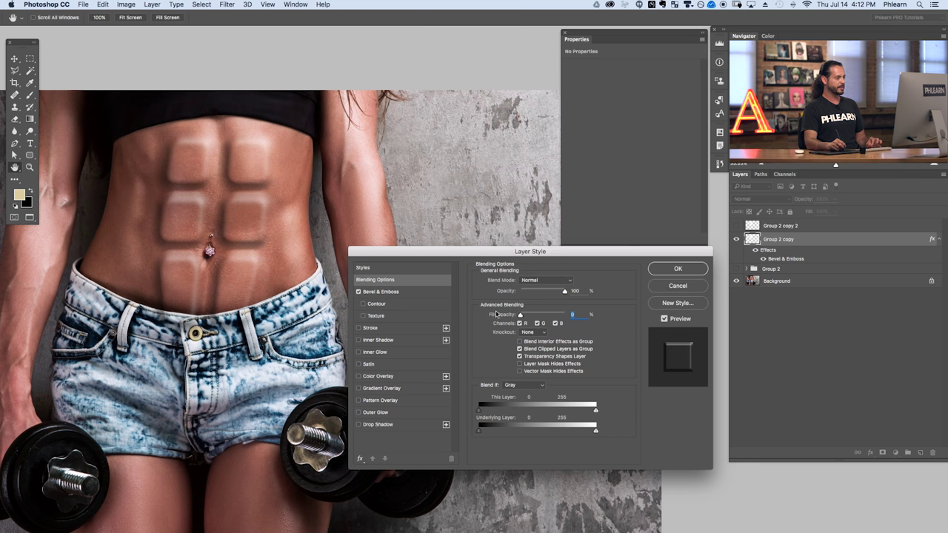
{"action": "mouse_move", "coordinate": [564, 293]}
{"action": "left_mouse_down"}
{"action": "mouse_move", "coordinate": [558, 299]}
{"action": "mouse_move", "coordinate": [584, 296]}
{"action": "mouse_move", "coordinate": [522, 295]}
{"action": "mouse_move", "coordinate": [580, 298]}
{"action": "left_mouse_up"}
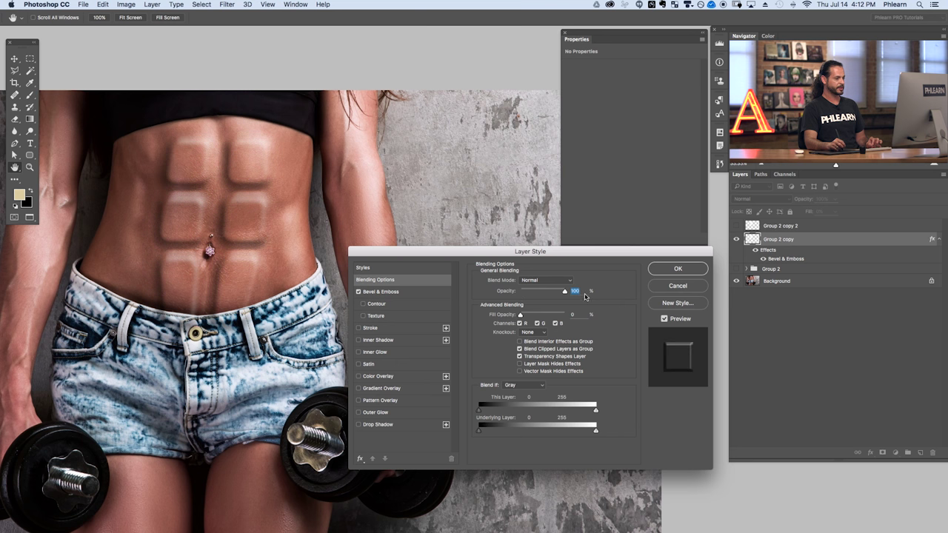
{"action": "mouse_move", "coordinate": [521, 315]}
{"action": "left_mouse_down"}
{"action": "mouse_move", "coordinate": [567, 314]}
{"action": "mouse_move", "coordinate": [506, 319]}
{"action": "left_mouse_up"}
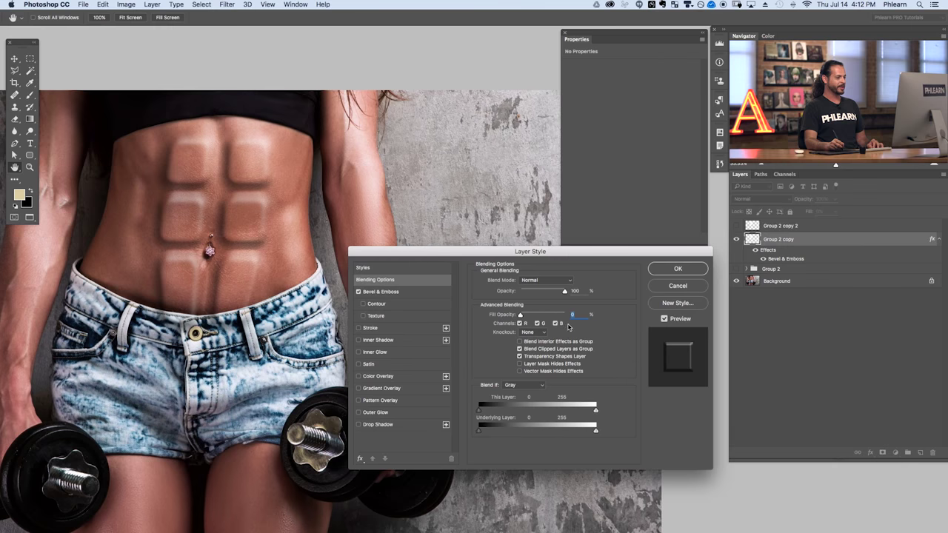
Change the bevel's highlight color to a light skin tone sampled from the model's arm, f4d2c8.
{"action": "left_click", "coordinate": [381, 292]}
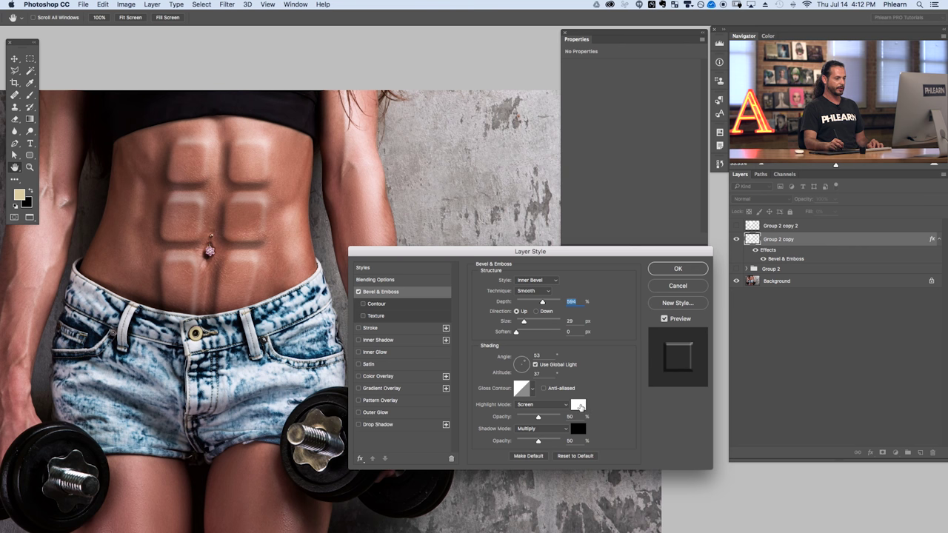
{"action": "left_click", "coordinate": [579, 405]}
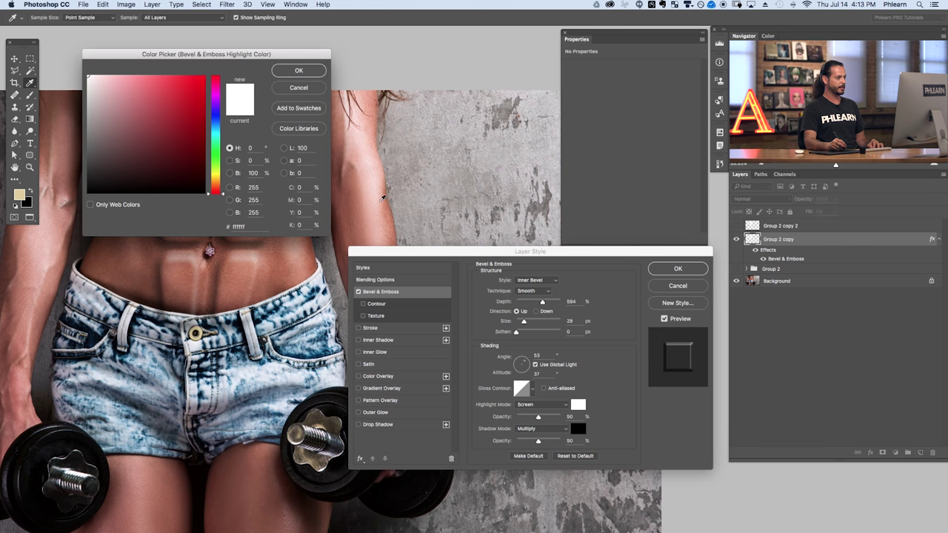
{"action": "left_click", "coordinate": [140, 110]}
{"action": "left_click", "coordinate": [162, 137]}
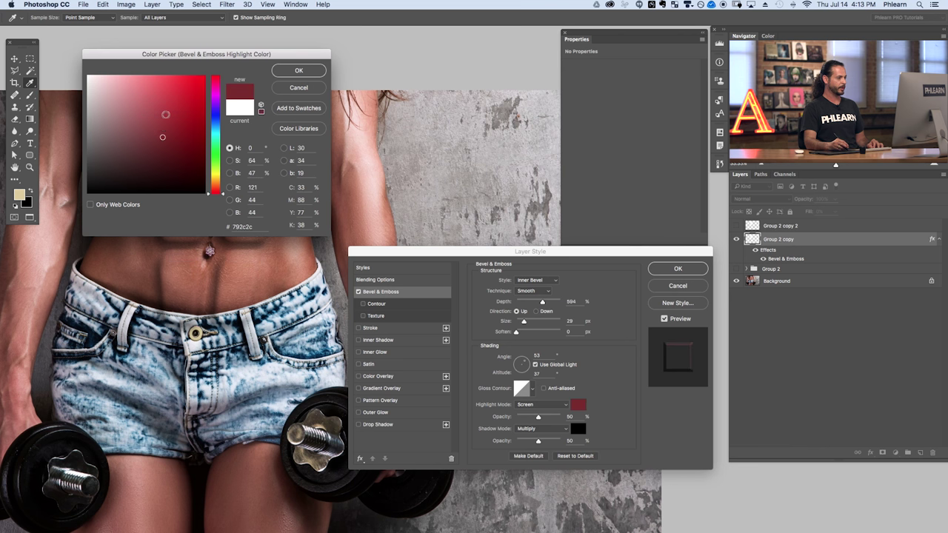
{"action": "left_click", "coordinate": [172, 101]}
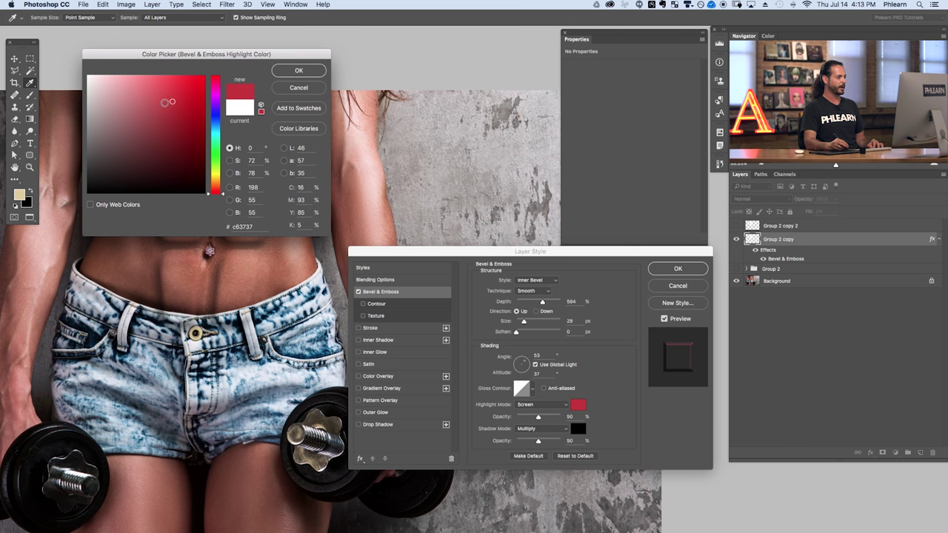
{"action": "left_click", "coordinate": [373, 188]}
{"action": "left_click", "coordinate": [373, 188]}
{"action": "left_click", "coordinate": [372, 186]}
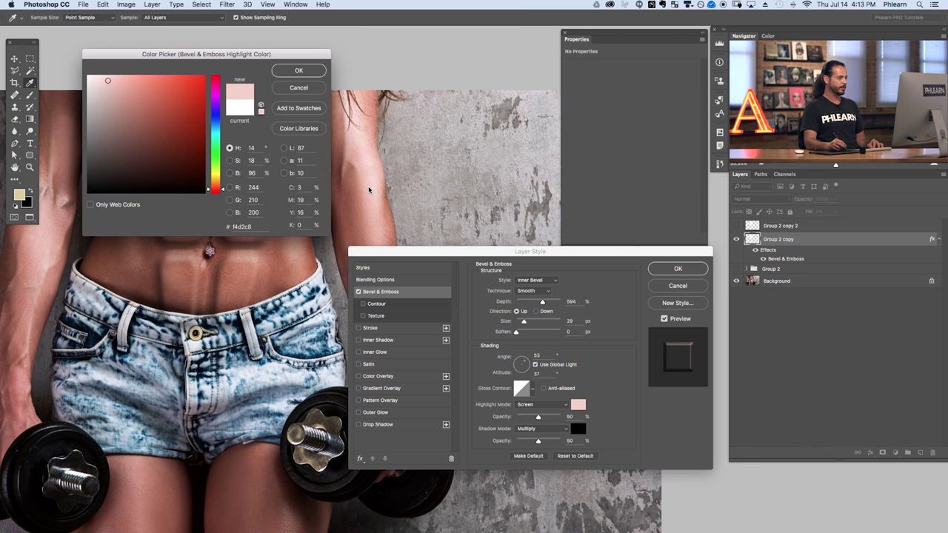
{"action": "left_click", "coordinate": [299, 71]}
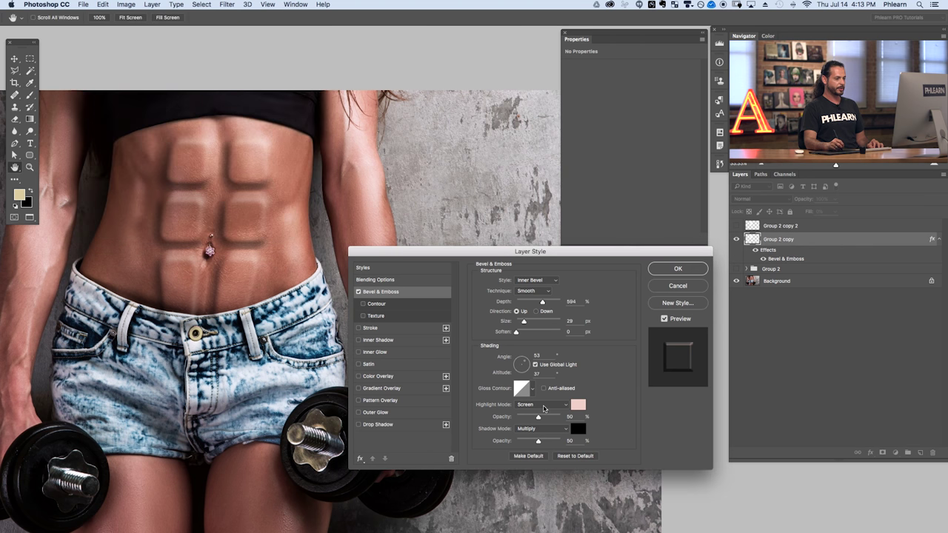
Set the bevel's highlight mode to Normal with 69% opacity.
{"action": "left_click", "coordinate": [543, 406]}
{"action": "left_click", "coordinate": [540, 338]}
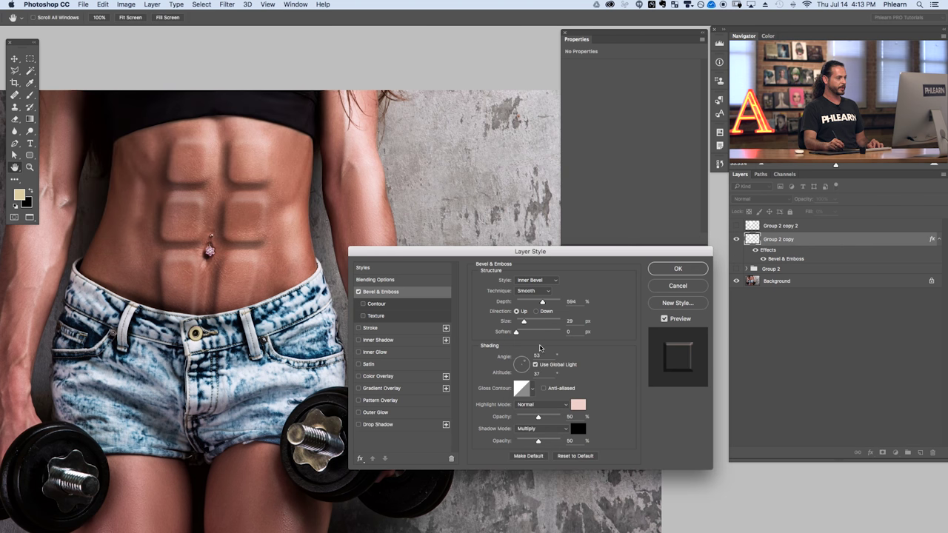
{"action": "left_click_drag", "start_coordinate": [539, 417], "coordinate": [547, 420]}
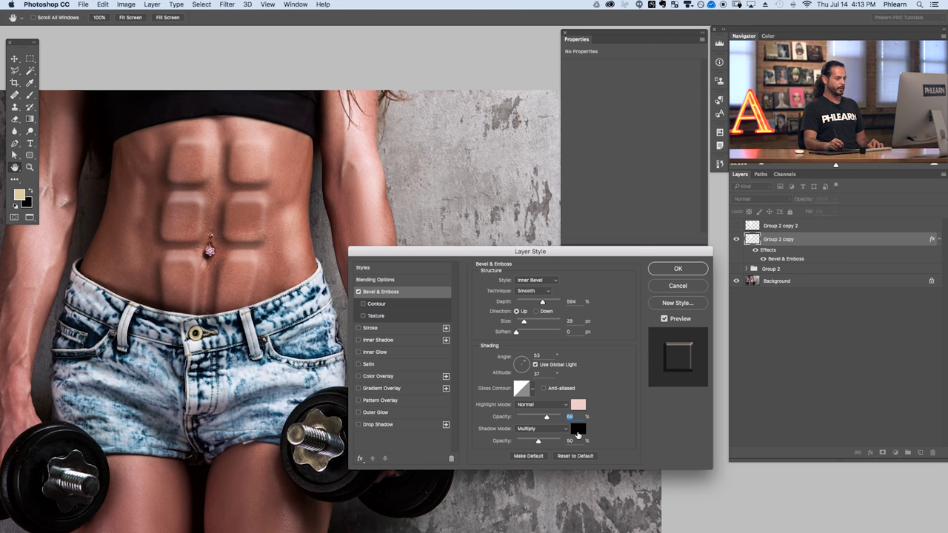
Change the bevel's shadow color to a dark brown sampled from the shaded side of the abdomen, 502d1a.
{"action": "left_click", "coordinate": [578, 429]}
{"action": "left_click_drag", "start_coordinate": [247, 58], "coordinate": [452, 83]}
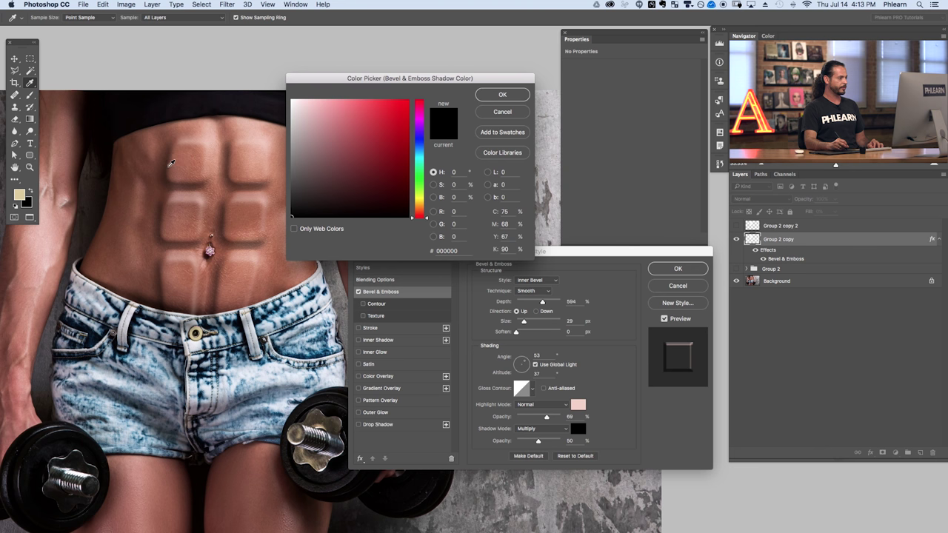
{"action": "left_click", "coordinate": [117, 192]}
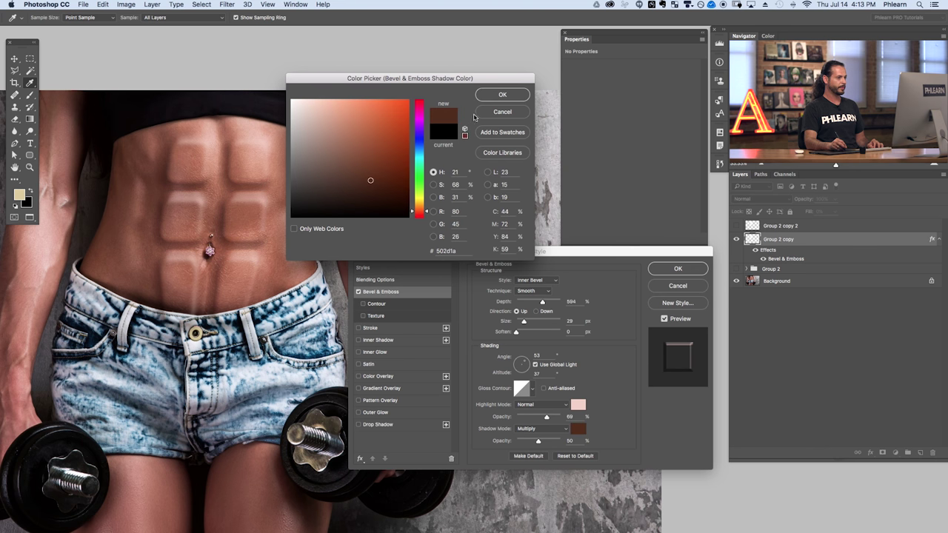
{"action": "left_click", "coordinate": [502, 95]}
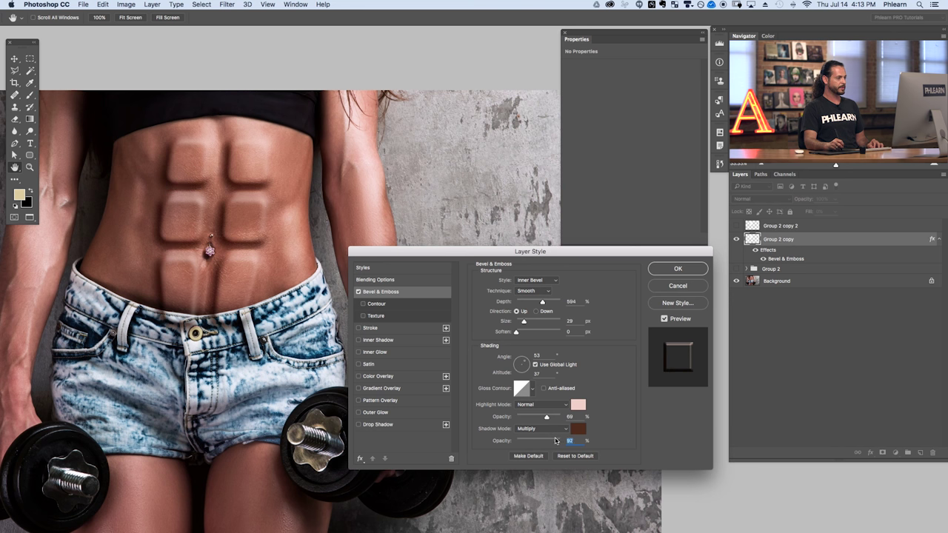
Try the Normal blend mode for the bevel's shadow at 70% opacity.
{"action": "left_click", "coordinate": [545, 429]}
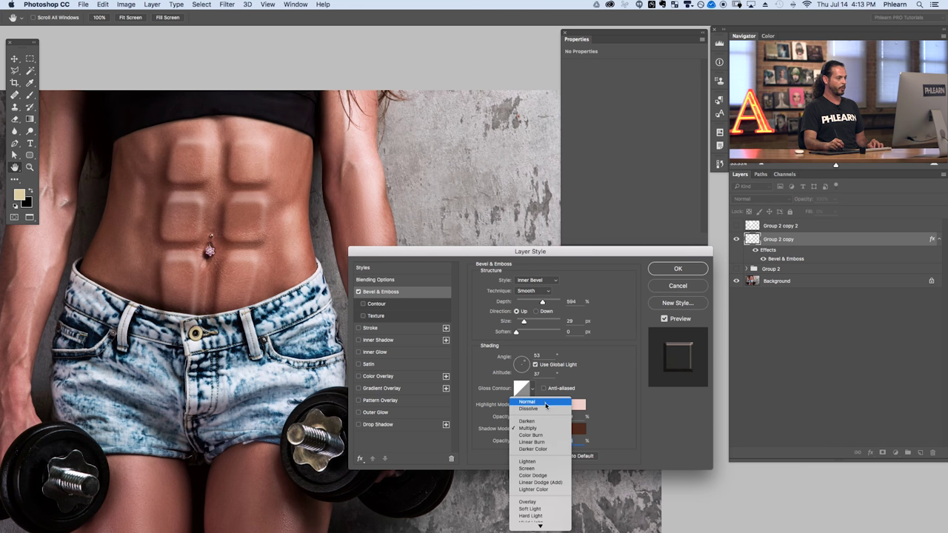
{"action": "left_click", "coordinate": [547, 403]}
{"action": "left_click_drag", "start_coordinate": [544, 441], "coordinate": [554, 446]}
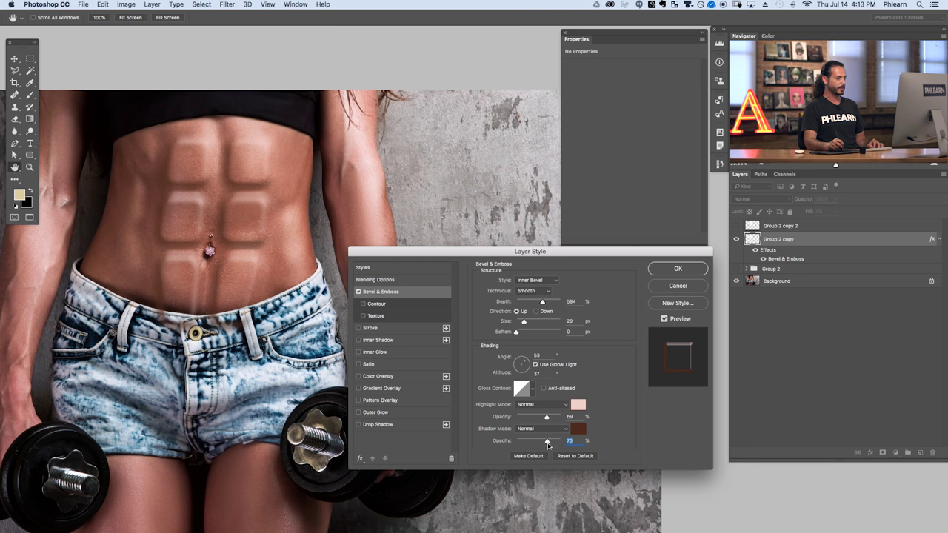
Set the bevel's shadow mode to Multiply with 49% opacity.
{"action": "left_click", "coordinate": [546, 429]}
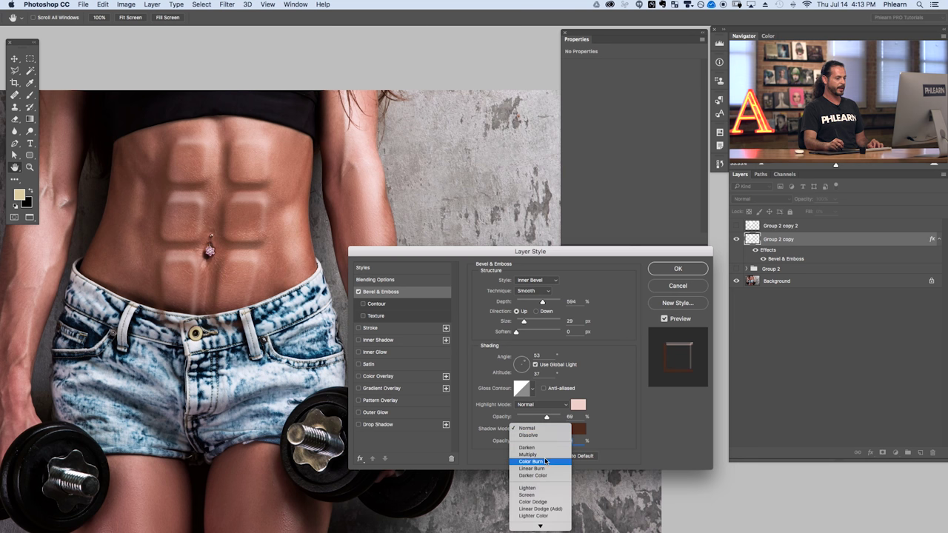
{"action": "left_click", "coordinate": [543, 453]}
{"action": "left_click_drag", "start_coordinate": [548, 441], "coordinate": [539, 445]}
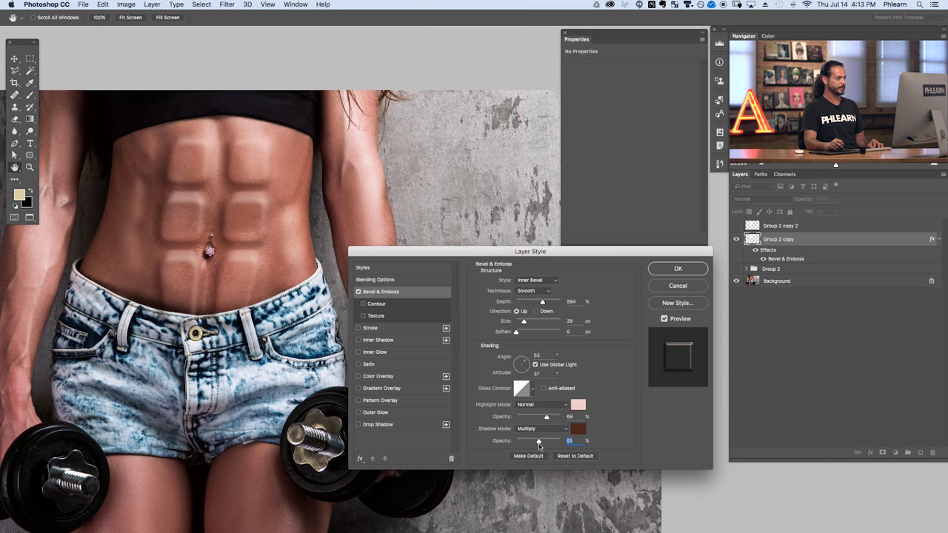
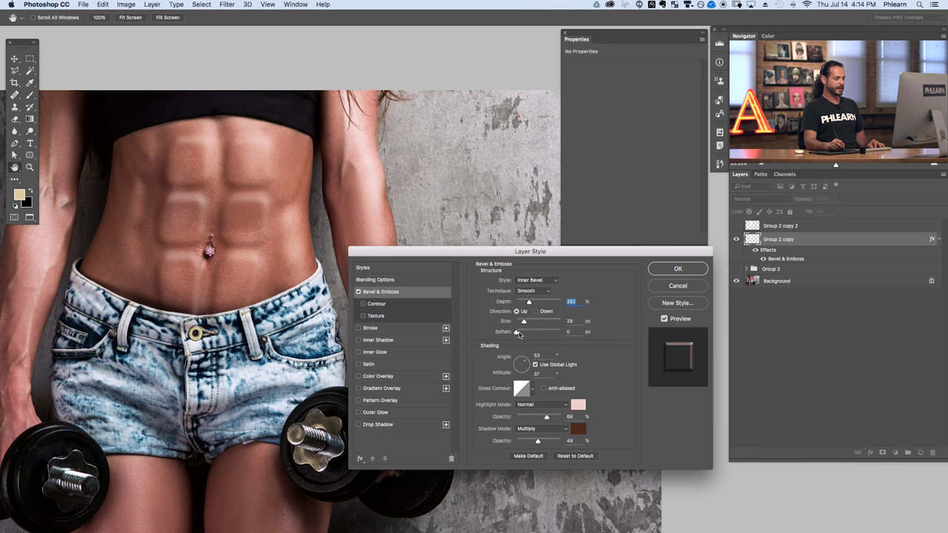
Try the Outer Bevel style with 157% depth, 27 px size and 12 px soften.
{"action": "left_click", "coordinate": [532, 282]}
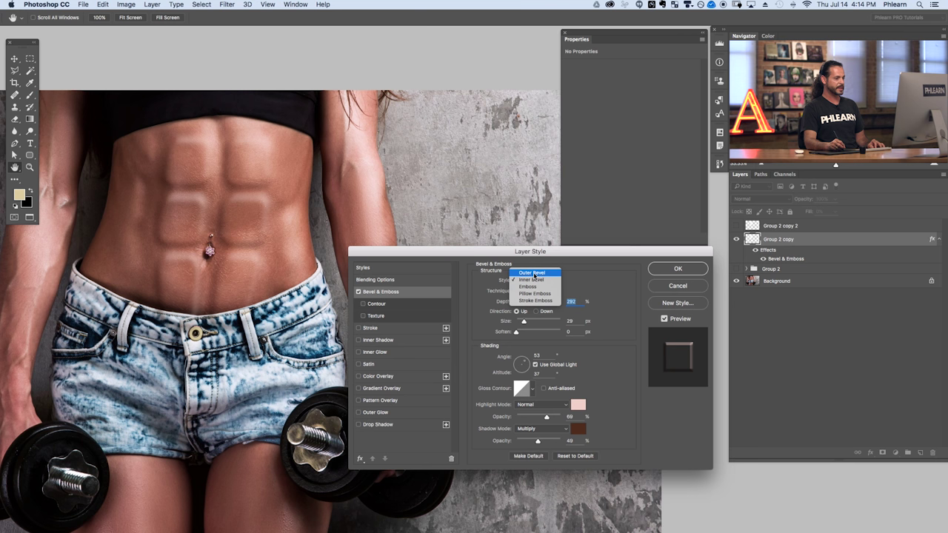
{"action": "left_click", "coordinate": [532, 272]}
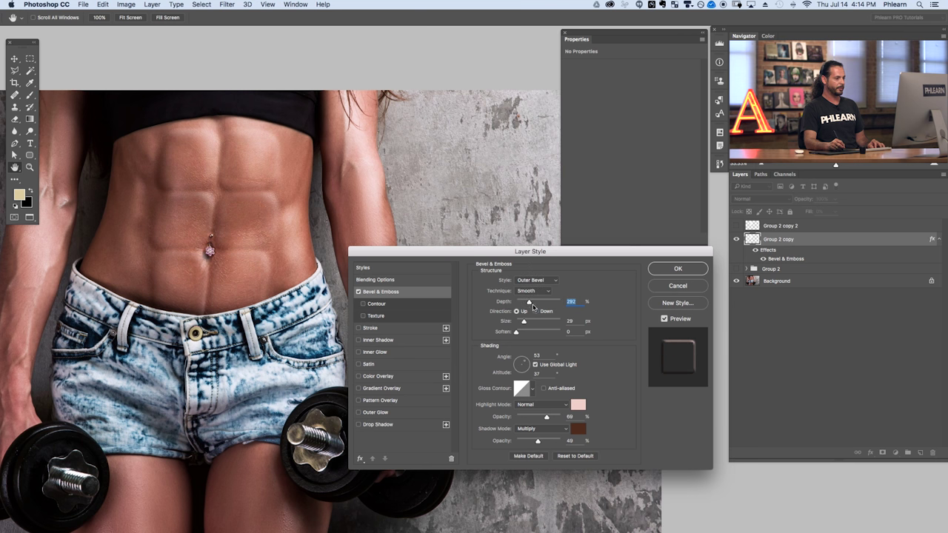
{"action": "mouse_move", "coordinate": [528, 302]}
{"action": "left_mouse_down"}
{"action": "mouse_move", "coordinate": [521, 335]}
{"action": "mouse_move", "coordinate": [541, 331]}
{"action": "mouse_move", "coordinate": [523, 323]}
{"action": "mouse_move", "coordinate": [523, 304]}
{"action": "left_mouse_up"}
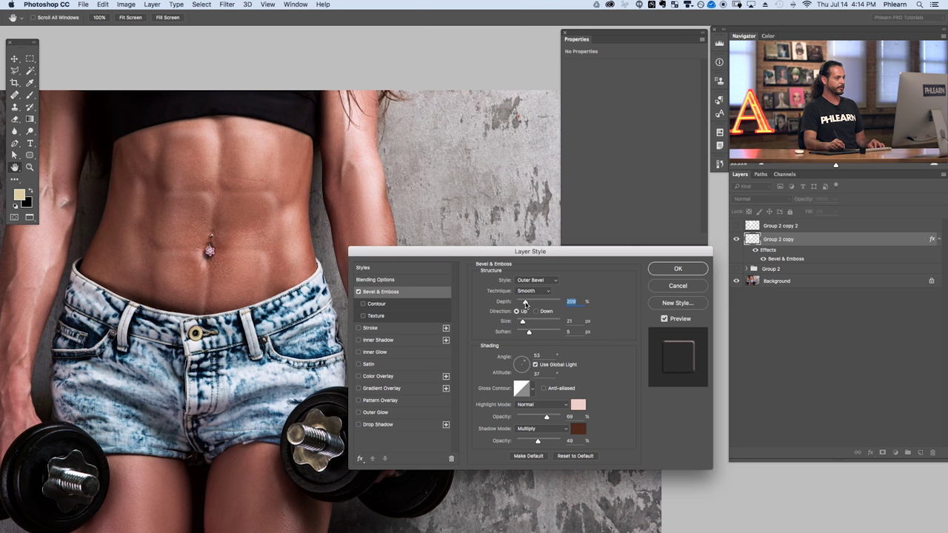
{"action": "mouse_move", "coordinate": [531, 335]}
{"action": "left_mouse_down"}
{"action": "mouse_move", "coordinate": [546, 333]}
{"action": "mouse_move", "coordinate": [527, 333]}
{"action": "mouse_move", "coordinate": [546, 332]}
{"action": "mouse_move", "coordinate": [524, 323]}
{"action": "left_mouse_up"}
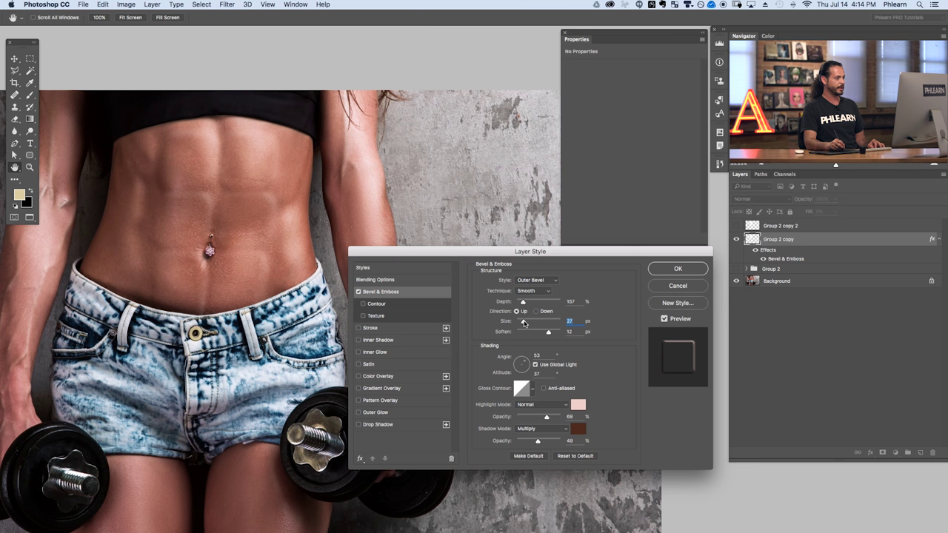
Try the Inner Bevel style with 84% depth, 76 px size and 4 px soften.
{"action": "left_click", "coordinate": [535, 282]}
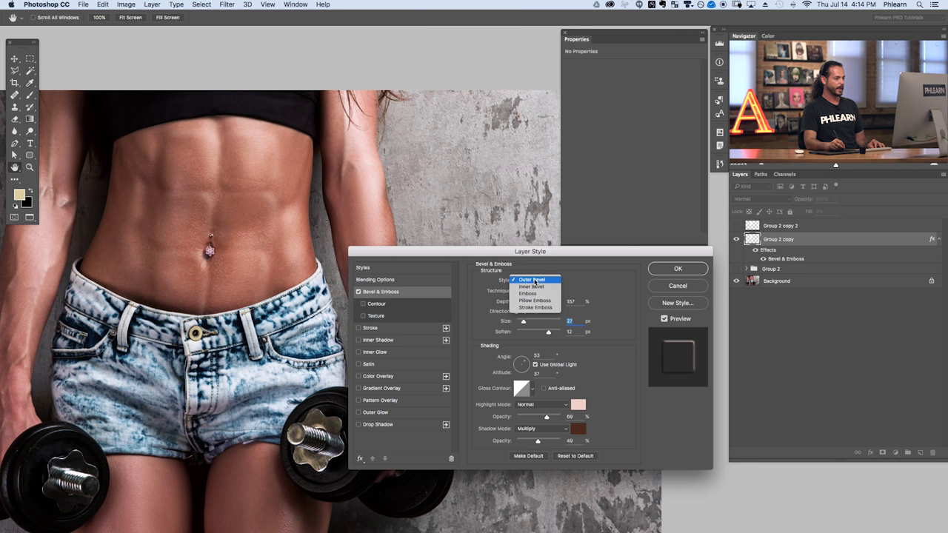
{"action": "left_click", "coordinate": [540, 287]}
{"action": "left_click_drag", "start_coordinate": [524, 323], "coordinate": [521, 303]}
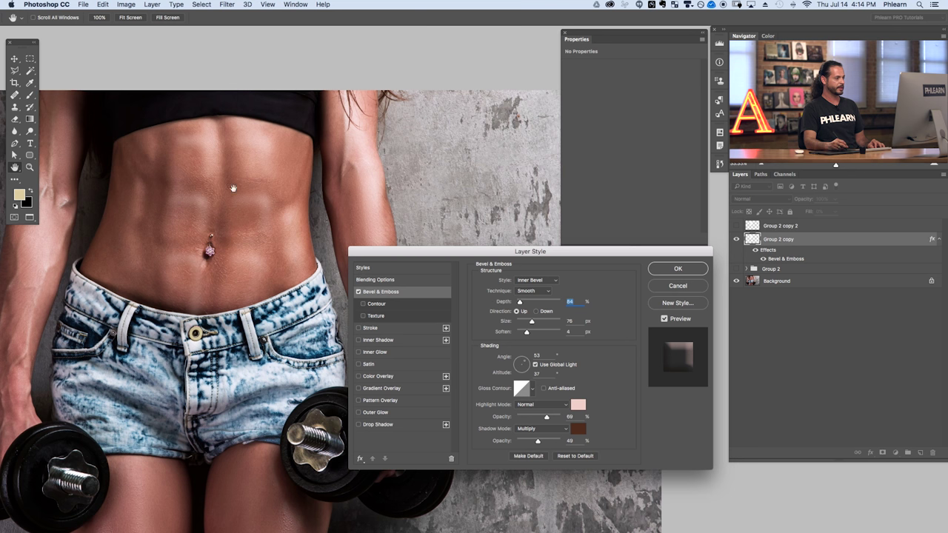
Change the bevel style to Emboss with 719% depth, 38 px size and 7 px soften.
{"action": "left_click", "coordinate": [543, 280]}
{"action": "left_click", "coordinate": [543, 287]}
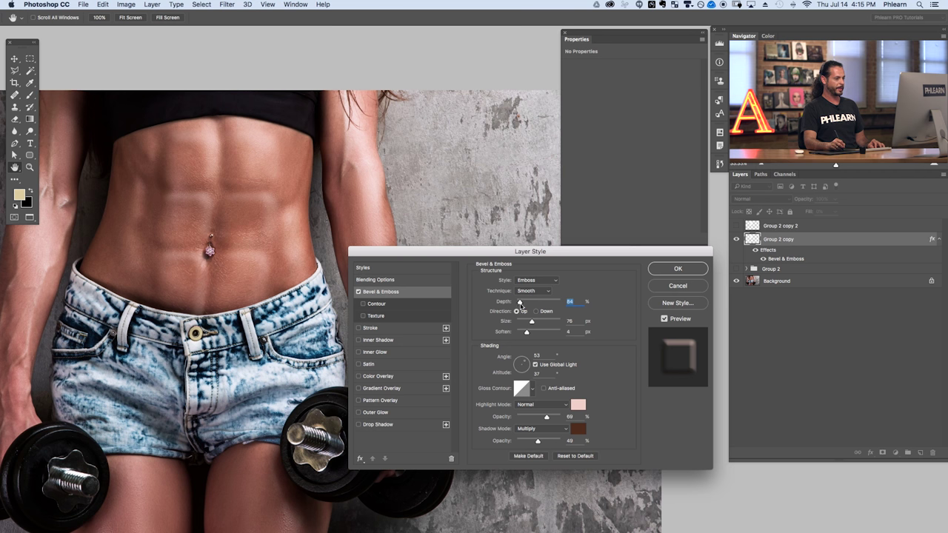
{"action": "left_click_drag", "start_coordinate": [521, 304], "coordinate": [526, 304]}
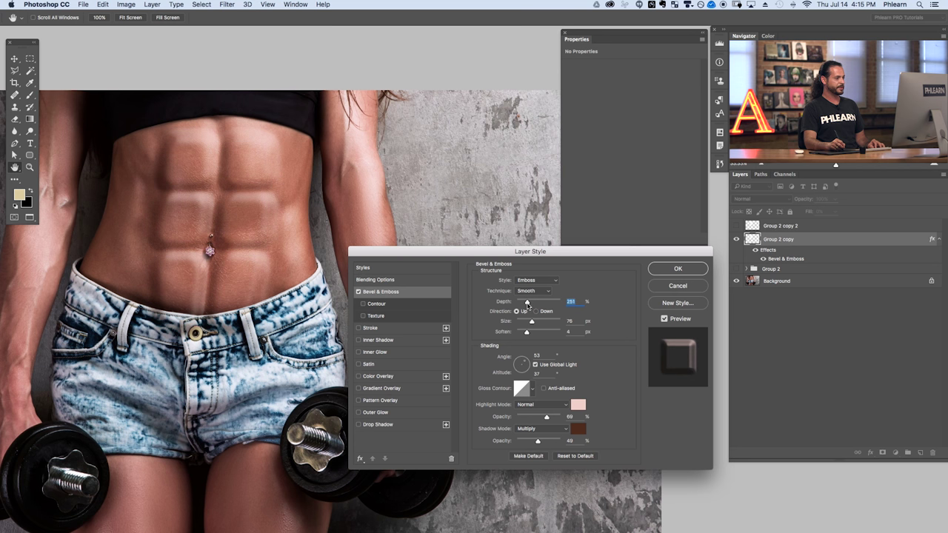
{"action": "left_click_drag", "start_coordinate": [532, 321], "coordinate": [548, 303]}
{"action": "mouse_move", "coordinate": [519, 333]}
{"action": "left_mouse_down"}
{"action": "mouse_move", "coordinate": [539, 333]}
{"action": "mouse_move", "coordinate": [501, 335]}
{"action": "mouse_move", "coordinate": [566, 331]}
{"action": "mouse_move", "coordinate": [501, 334]}
{"action": "mouse_move", "coordinate": [527, 335]}
{"action": "left_mouse_up"}
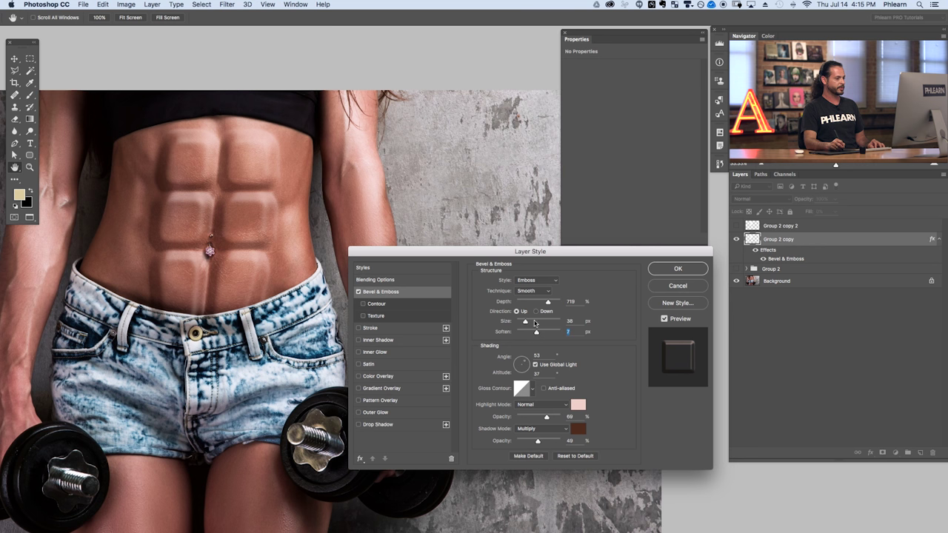
Soften the emboss by setting its depth to 84% and its size to 136 px.
{"action": "left_click_drag", "start_coordinate": [547, 303], "coordinate": [521, 323]}
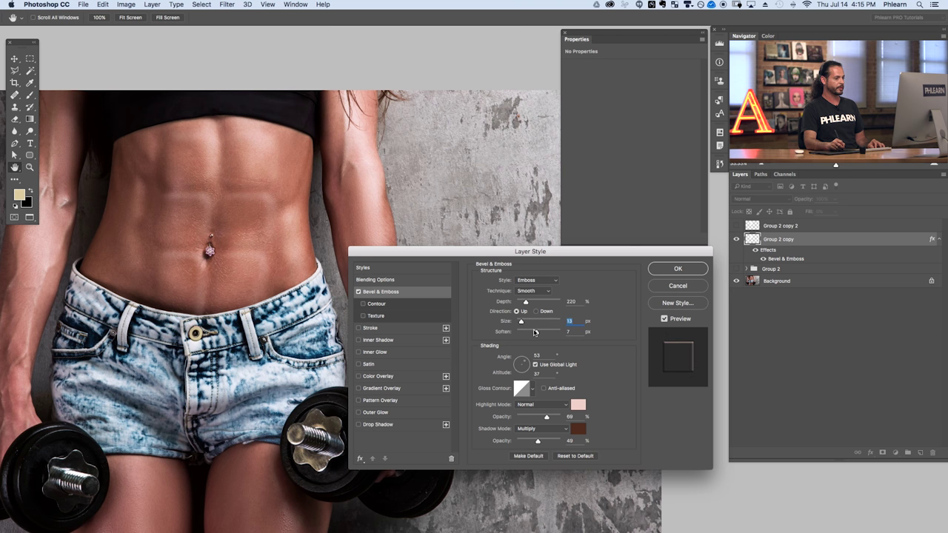
{"action": "left_click", "coordinate": [527, 324]}
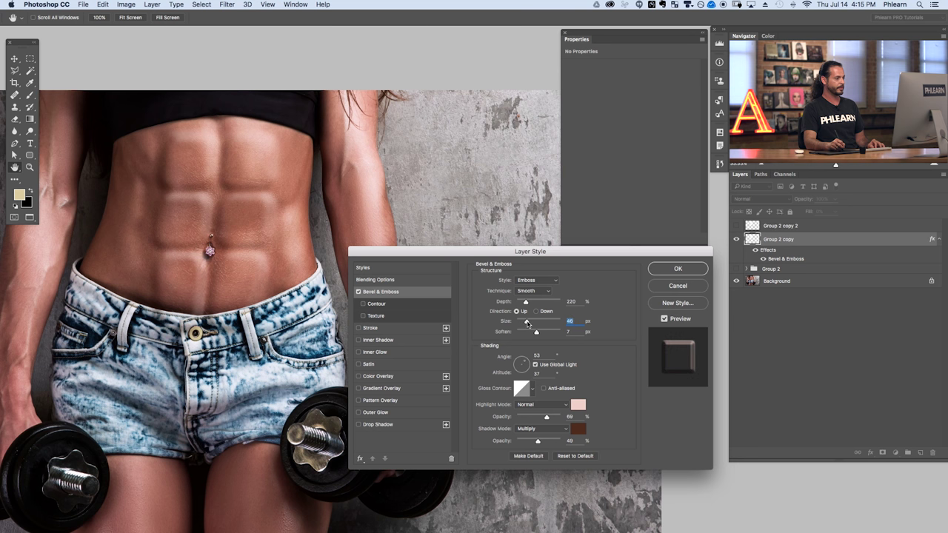
{"action": "mouse_move", "coordinate": [527, 324]}
{"action": "left_mouse_down"}
{"action": "mouse_move", "coordinate": [521, 303]}
{"action": "mouse_move", "coordinate": [539, 323]}
{"action": "left_mouse_up"}
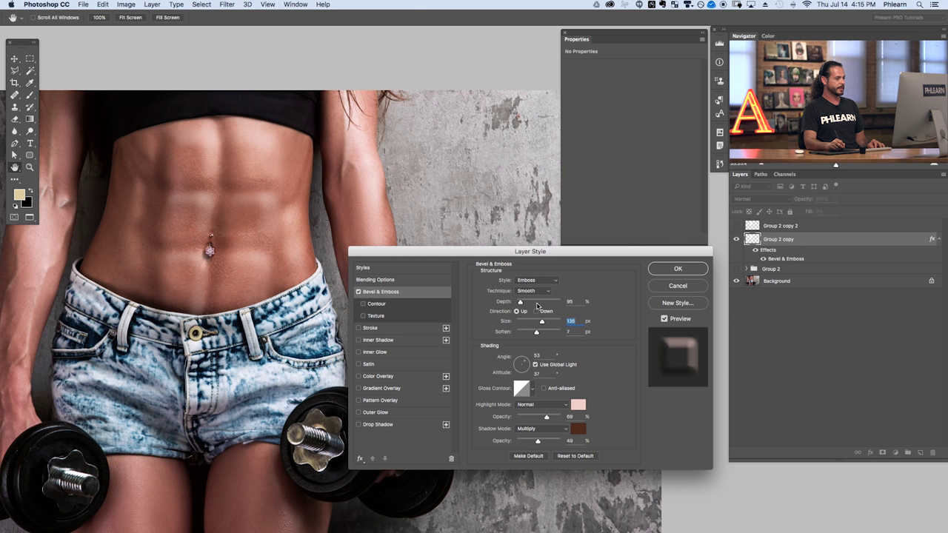
{"action": "mouse_move", "coordinate": [522, 302]}
{"action": "left_mouse_down"}
{"action": "mouse_move", "coordinate": [534, 303]}
{"action": "mouse_move", "coordinate": [520, 303]}
{"action": "left_mouse_up"}
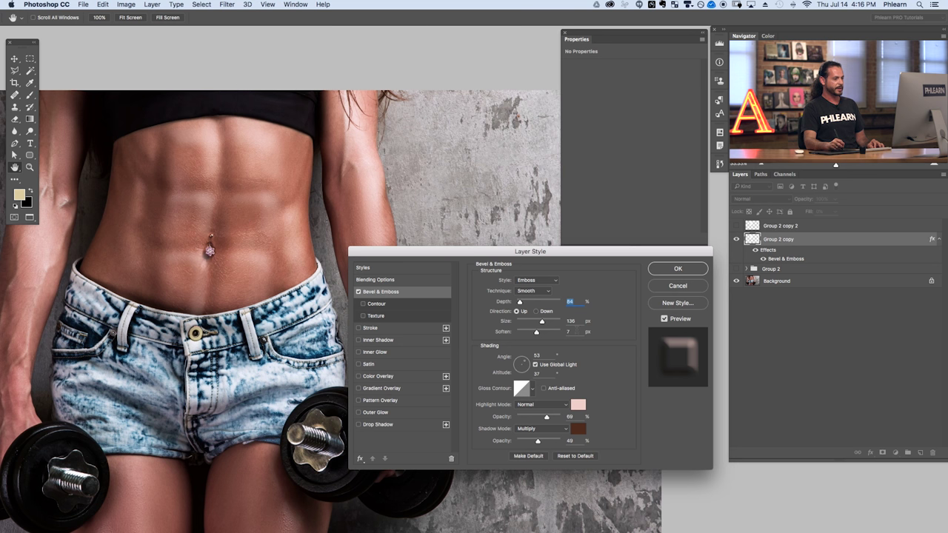
Rotate the bevel's light source through different directions to compare them, and set the angle to 32°.
{"action": "left_click_drag", "start_coordinate": [527, 364], "coordinate": [520, 365]}
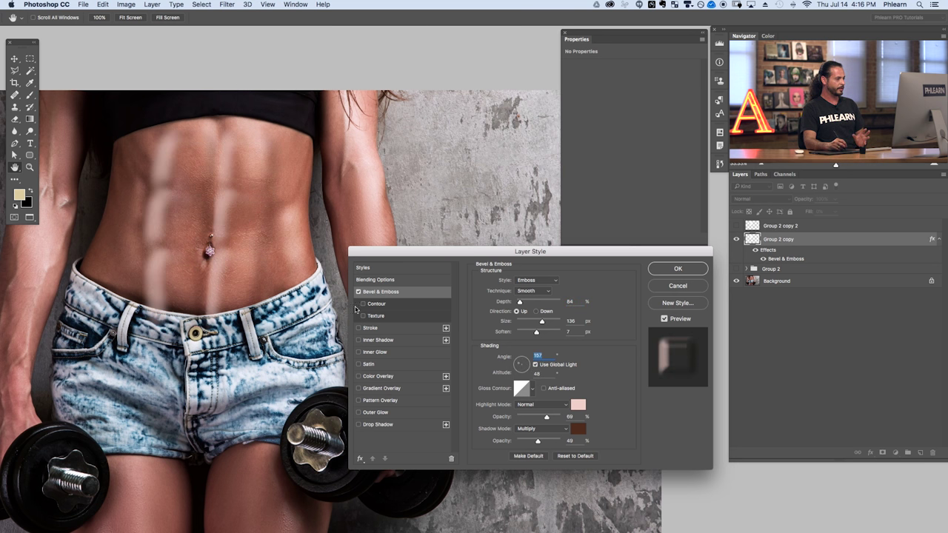
{"action": "left_click", "coordinate": [526, 364]}
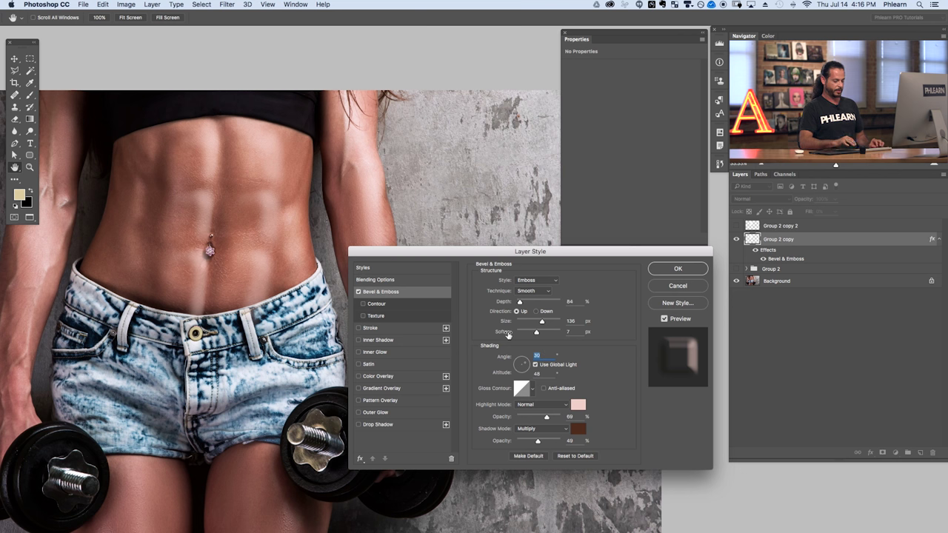
{"action": "key", "text": "shift+Up"}
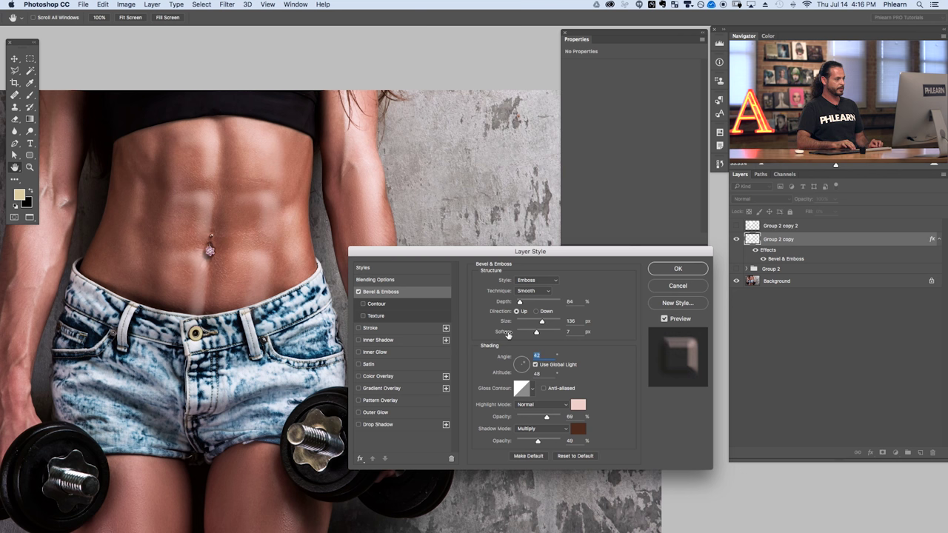
{"action": "key", "text": "shift+Up"}
{"action": "key", "text": "shift+Up"}
{"action": "key", "text": "shift+Down"}
{"action": "key", "text": "shift+Down"}
{"action": "key", "text": "shift+Down"}
{"action": "key", "text": "shift+Down"}
{"action": "key", "text": "shift+Down"}
{"action": "key", "text": "shift+Down"}
{"action": "key", "text": "shift+Down"}
{"action": "key", "text": "shift+Down"}
{"action": "key", "text": "shift+Down"}
{"action": "key", "text": "shift+Down"}
{"action": "key", "text": "shift+Down"}
{"action": "key", "text": "shift+Down"}
{"action": "key", "text": "shift+Down"}
{"action": "key", "text": "shift+Down"}
{"action": "key", "text": "shift+Down"}
{"action": "key", "text": "shift+Down"}
{"action": "key", "text": "shift+Down"}
{"action": "key", "text": "shift+Down"}
{"action": "key", "text": "shift+Down"}
{"action": "key", "text": "shift+Down"}
{"action": "key", "text": "shift+Down"}
{"action": "key", "text": "shift+Down"}
{"action": "key", "text": "shift+Down"}
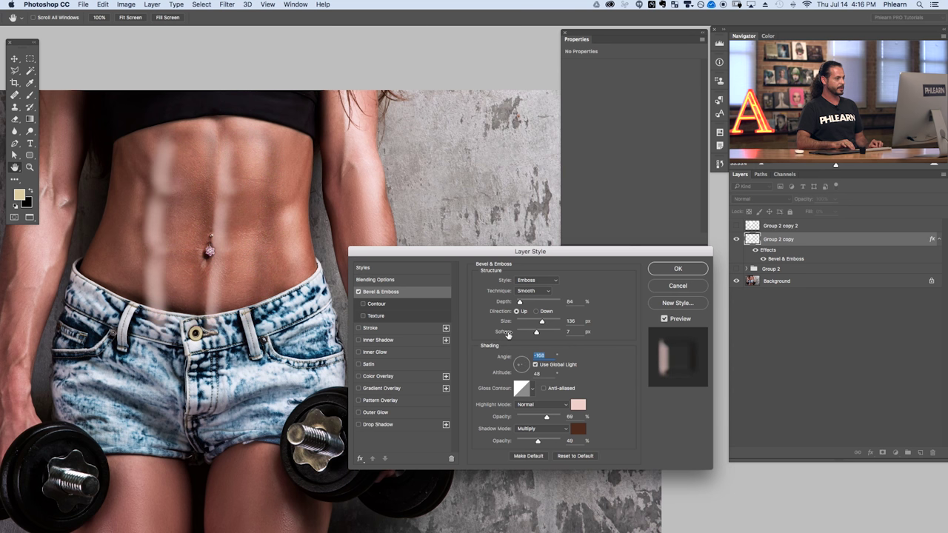
{"action": "key", "text": "shift+Down"}
{"action": "key", "text": "shift+Up"}
{"action": "key", "text": "shift+Up"}
{"action": "key", "text": "shift+Up"}
{"action": "key", "text": "shift+Up"}
{"action": "key", "text": "shift+Up"}
{"action": "key", "text": "shift+Up"}
{"action": "key", "text": "shift+Up"}
{"action": "key", "text": "shift+Up"}
{"action": "key", "text": "shift+Up"}
{"action": "key", "text": "shift+Up"}
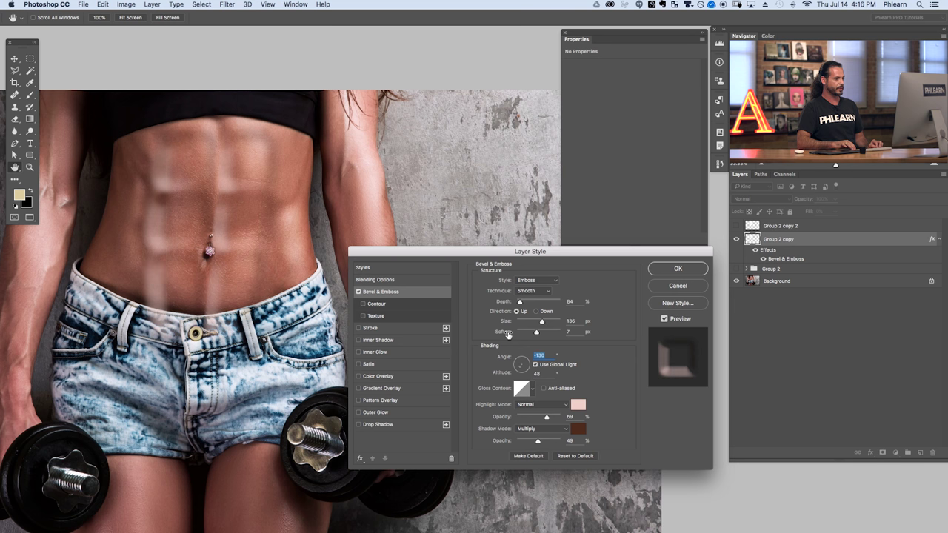
{"action": "key", "text": "shift+Up"}
{"action": "key", "text": "shift+Up"}
{"action": "key", "text": "shift+Up"}
{"action": "key", "text": "shift+Up"}
{"action": "key", "text": "shift+Up"}
{"action": "key", "text": "shift+Up"}
{"action": "key", "text": "shift+Up"}
{"action": "key", "text": "shift+Up"}
{"action": "key", "text": "shift+Up"}
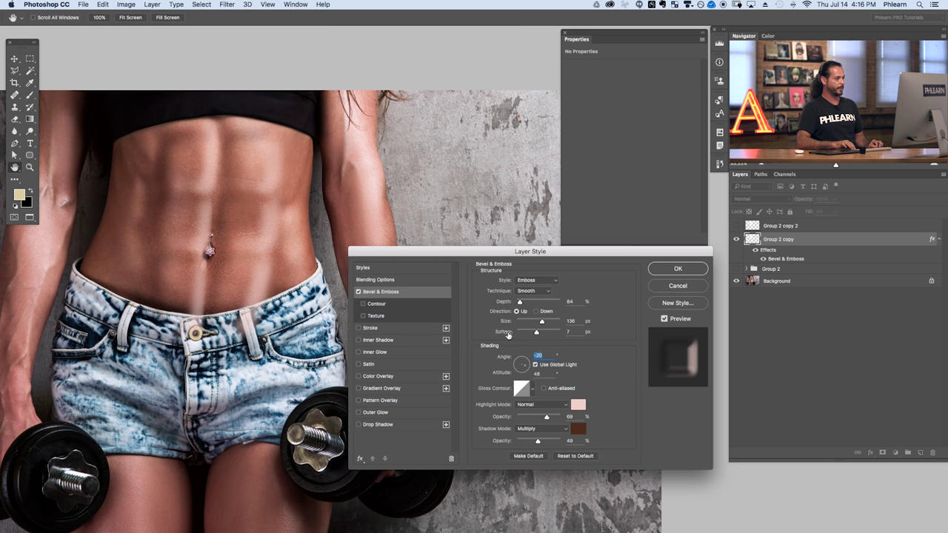
{"action": "key", "text": "shift+Up"}
{"action": "key", "text": "shift+Up"}
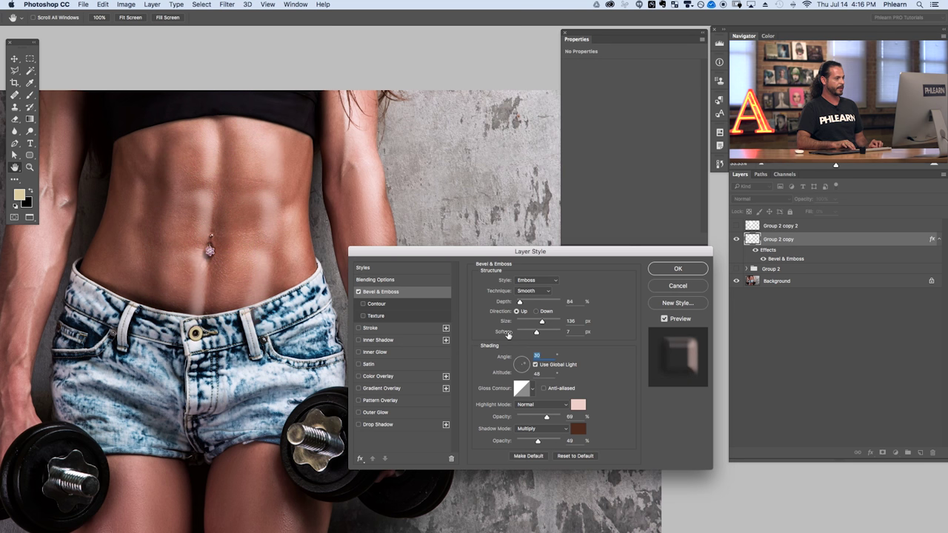
{"action": "key", "text": "shift+Up"}
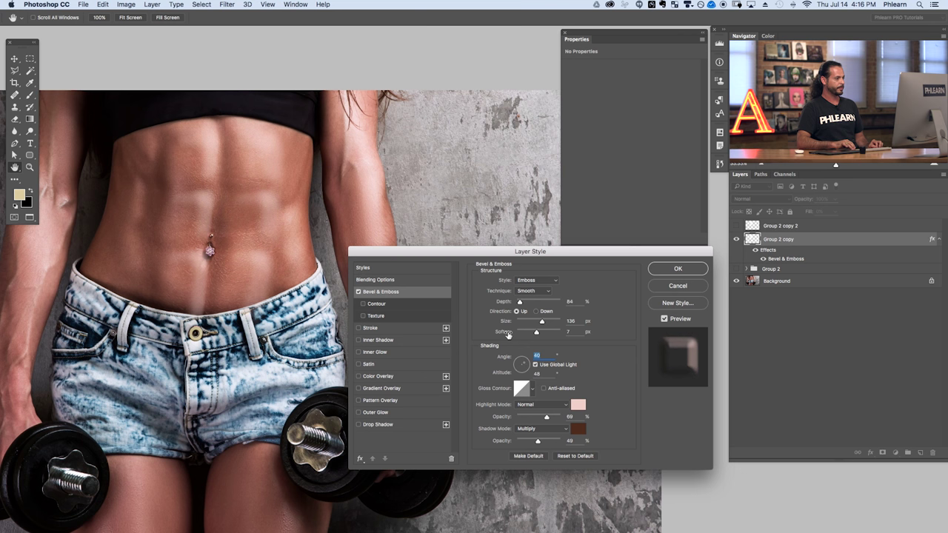
{"action": "key", "text": "shift+Down"}
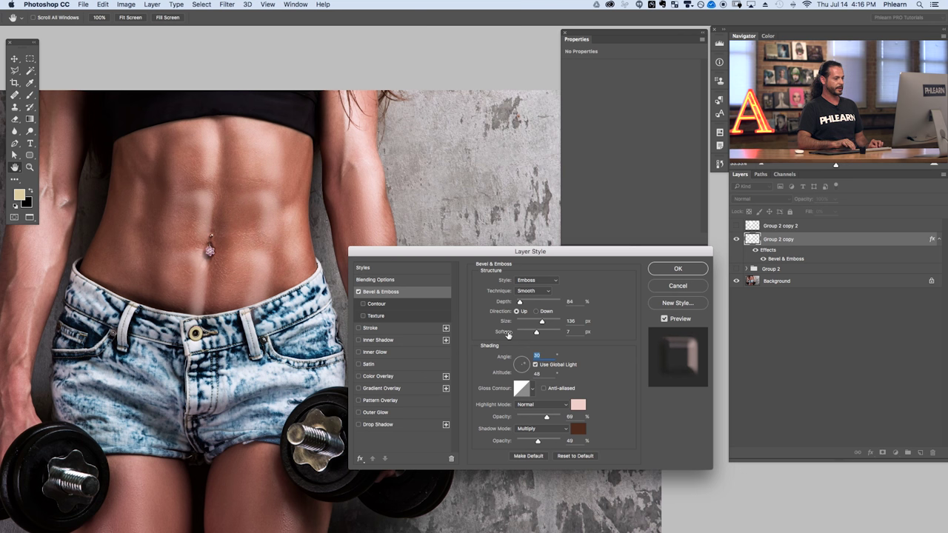
Compare light altitudes between 0° and 90° and set the bevel's altitude to 23°.
{"action": "key", "text": "Tab"}
{"action": "type", "text": "0"}
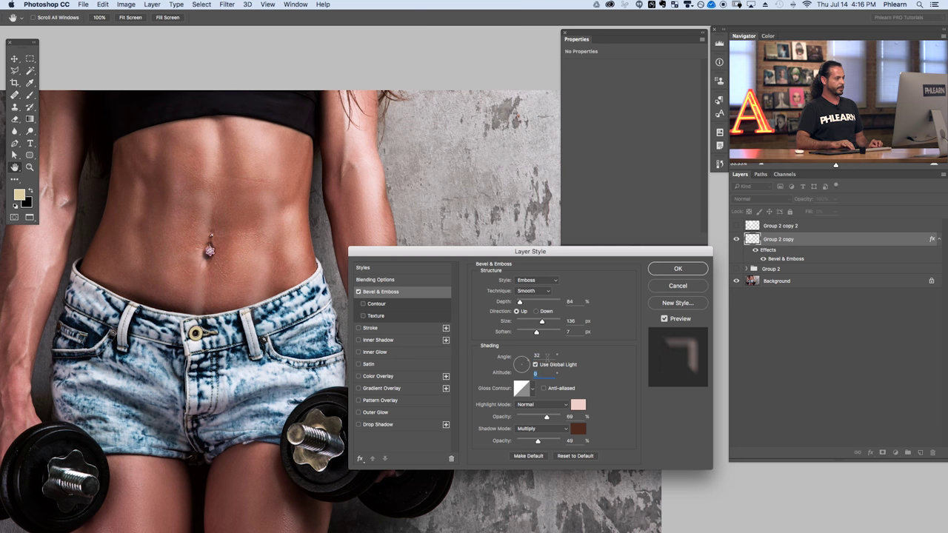
{"action": "type", "text": "35"}
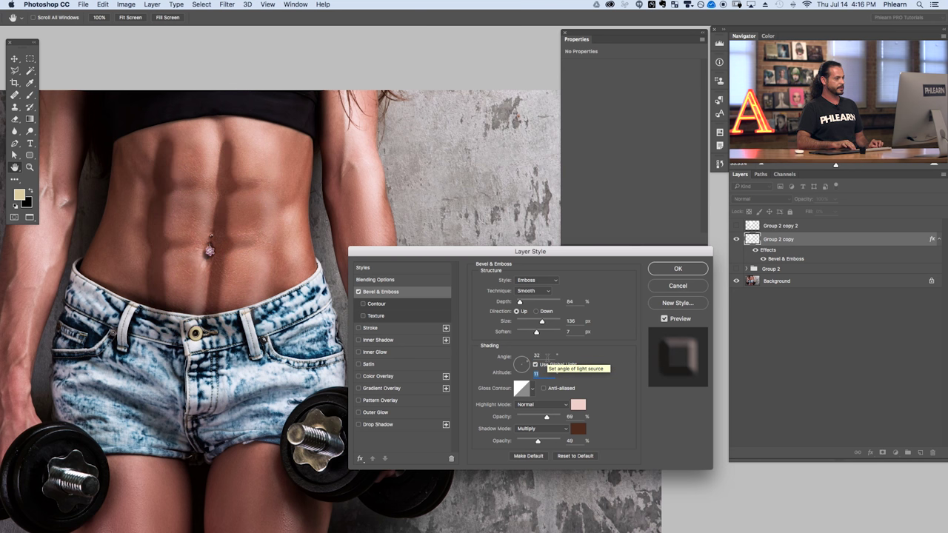
{"action": "key", "text": "shift+Up"}
{"action": "key", "text": "shift+Up"}
{"action": "key", "text": "shift+Up"}
{"action": "key", "text": "shift+Up"}
{"action": "key", "text": "shift+Up"}
{"action": "key", "text": "shift+Up"}
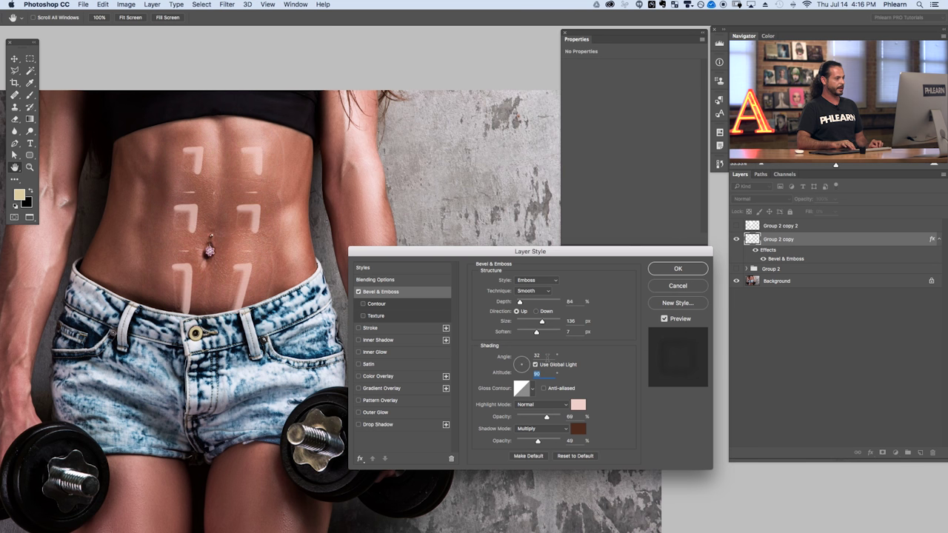
{"action": "key", "text": "Down"}
{"action": "key", "text": "Down"}
{"action": "key", "text": "Down"}
{"action": "key", "text": "Down"}
{"action": "key", "text": "Down"}
{"action": "key", "text": "Down"}
{"action": "key", "text": "Down"}
{"action": "key", "text": "Down"}
{"action": "key", "text": "Down"}
{"action": "key", "text": "Down"}
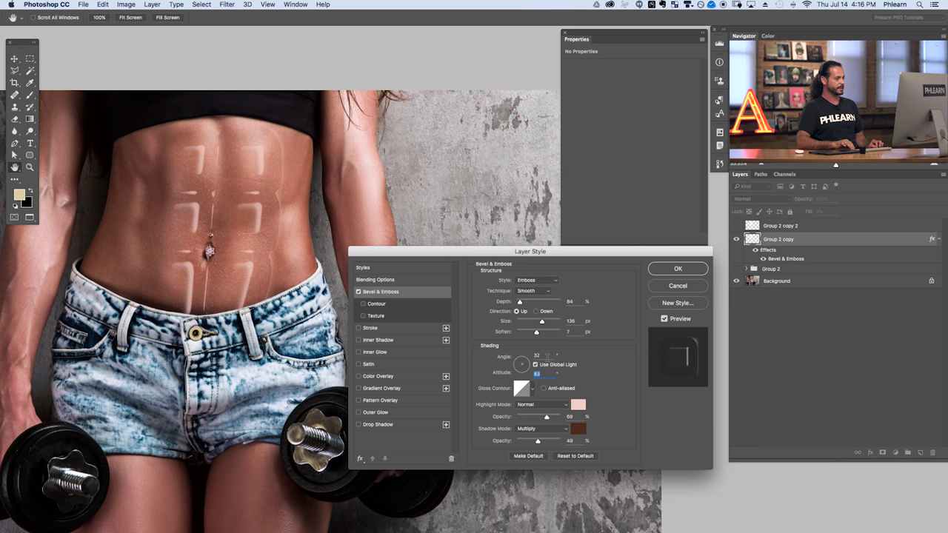
{"action": "key", "text": "Down"}
{"action": "key", "text": "Down"}
{"action": "key", "text": "Down"}
{"action": "key", "text": "Down"}
{"action": "key", "text": "Down"}
{"action": "key", "text": "Down"}
{"action": "key", "text": "Down"}
{"action": "key", "text": "Down"}
{"action": "key", "text": "Down"}
{"action": "key", "text": "Down"}
{"action": "key", "text": "Down"}
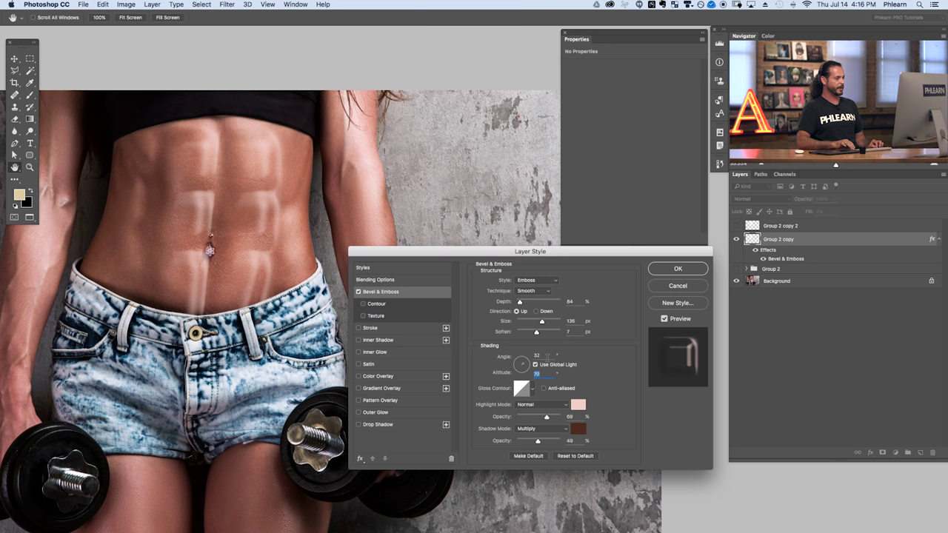
{"action": "key", "text": "Down"}
{"action": "key", "text": "Down"}
{"action": "key", "text": "Down"}
{"action": "key", "text": "Down"}
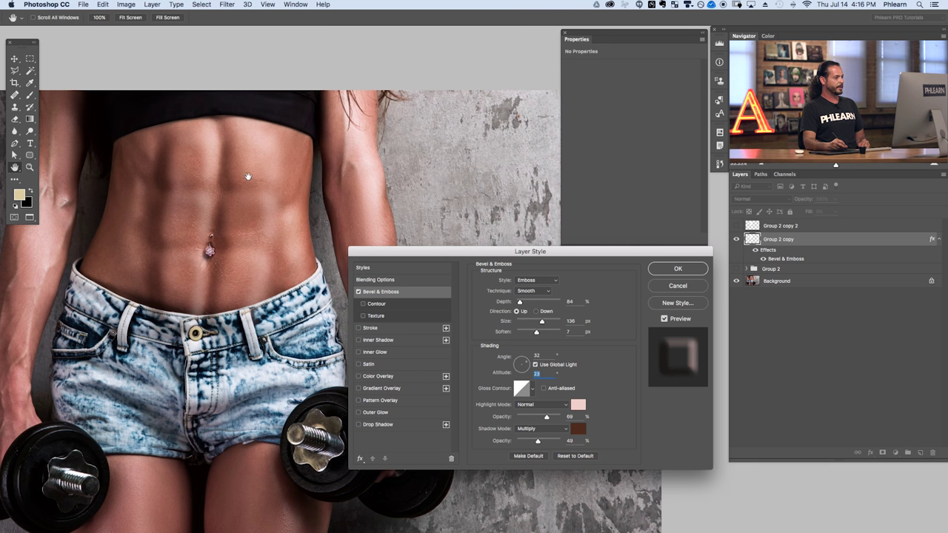
Set the bevel's highlight mode to Screen at 57% opacity and its shadow opacity to 31%, and apply the layer style.
{"action": "left_click_drag", "start_coordinate": [546, 418], "coordinate": [548, 419]}
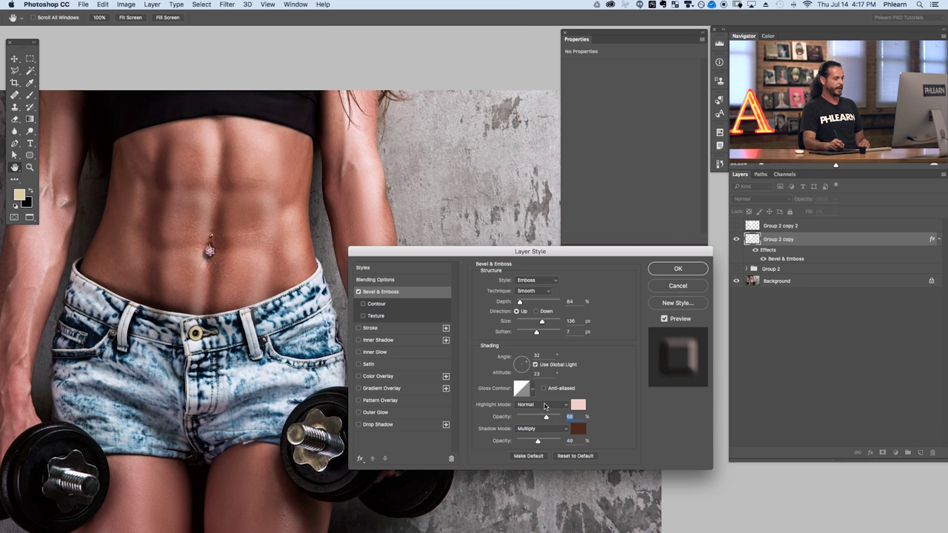
{"action": "left_click", "coordinate": [546, 406]}
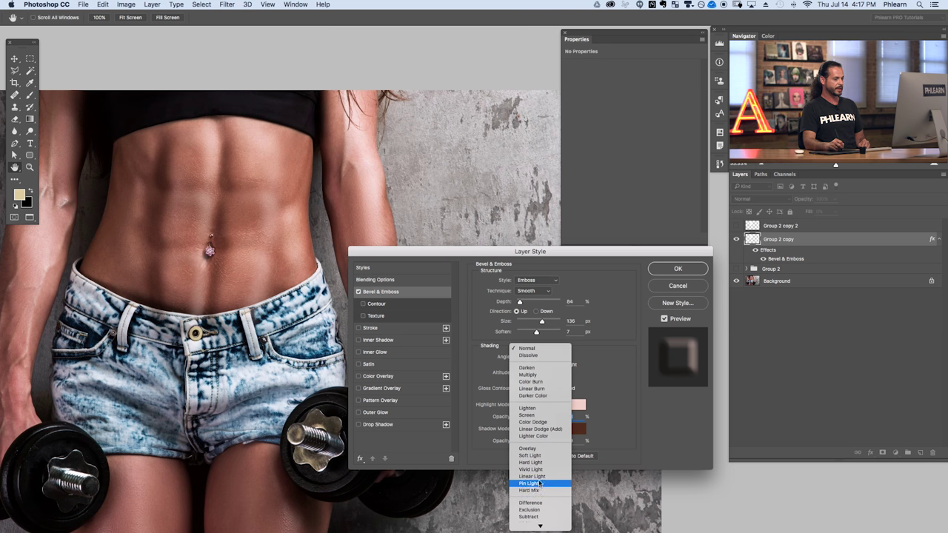
{"action": "left_click", "coordinate": [533, 415]}
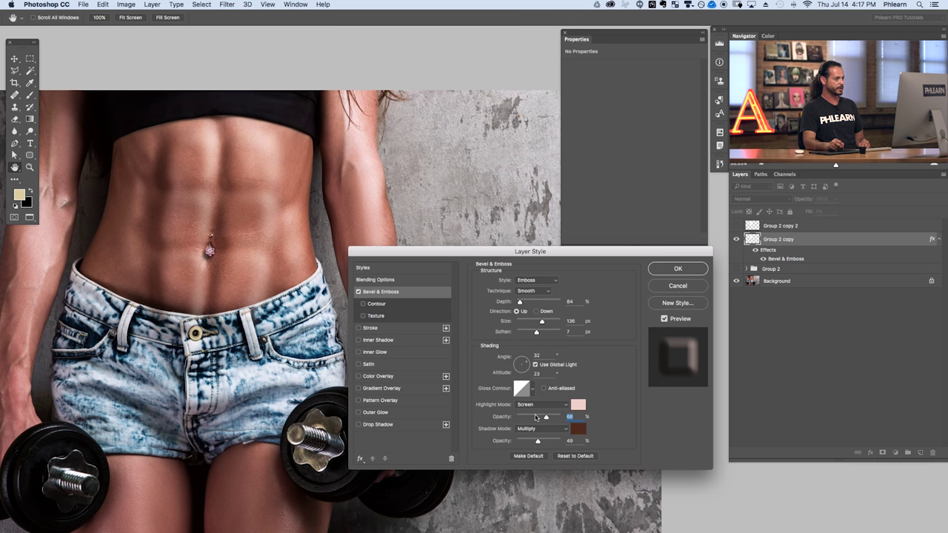
{"action": "left_click_drag", "start_coordinate": [546, 417], "coordinate": [534, 442]}
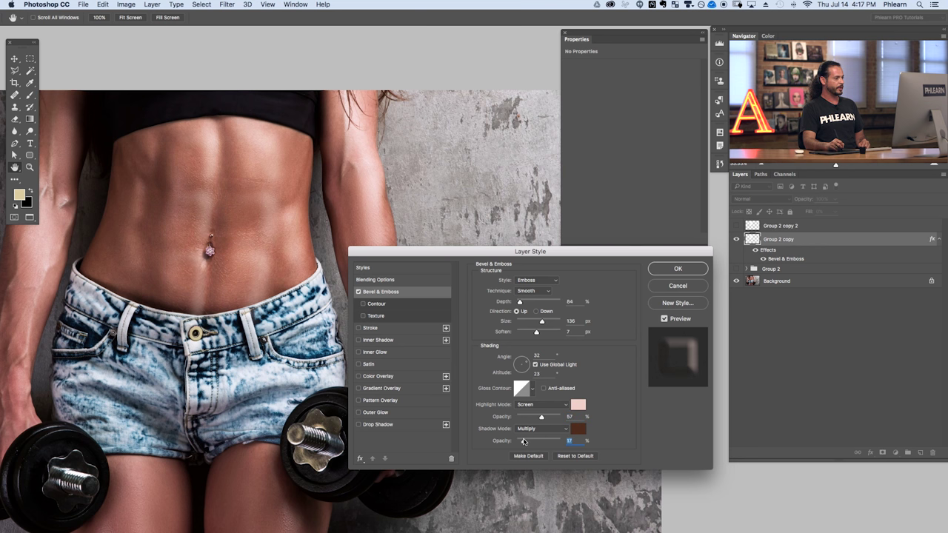
{"action": "mouse_move", "coordinate": [529, 442]}
{"action": "left_mouse_down"}
{"action": "mouse_move", "coordinate": [539, 441]}
{"action": "mouse_move", "coordinate": [528, 442]}
{"action": "left_mouse_up"}
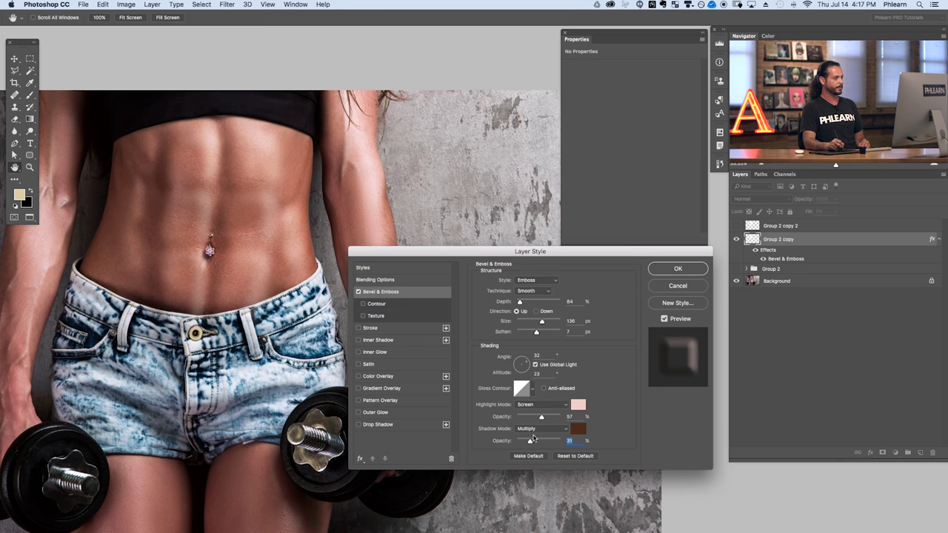
{"action": "left_click", "coordinate": [679, 269]}
{"action": "key", "text": "super+plus"}
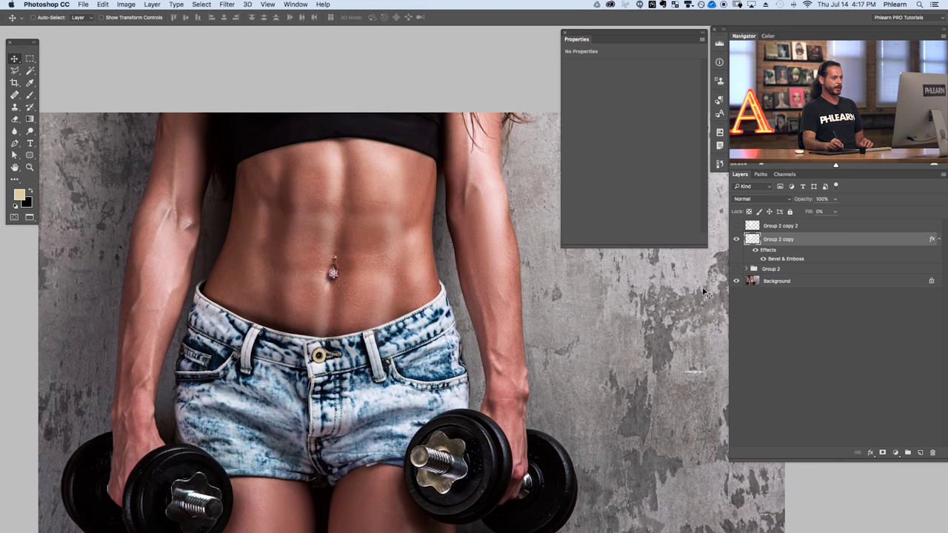
Hide and show the Group 2 copy layer repeatedly to compare the stomach with and without the embossed abs.
{"action": "left_click", "coordinate": [737, 240]}
{"action": "left_click", "coordinate": [737, 239]}
{"action": "left_click", "coordinate": [737, 239]}
{"action": "left_click", "coordinate": [737, 239]}
{"action": "left_click", "coordinate": [737, 239]}
{"action": "left_click", "coordinate": [737, 239]}
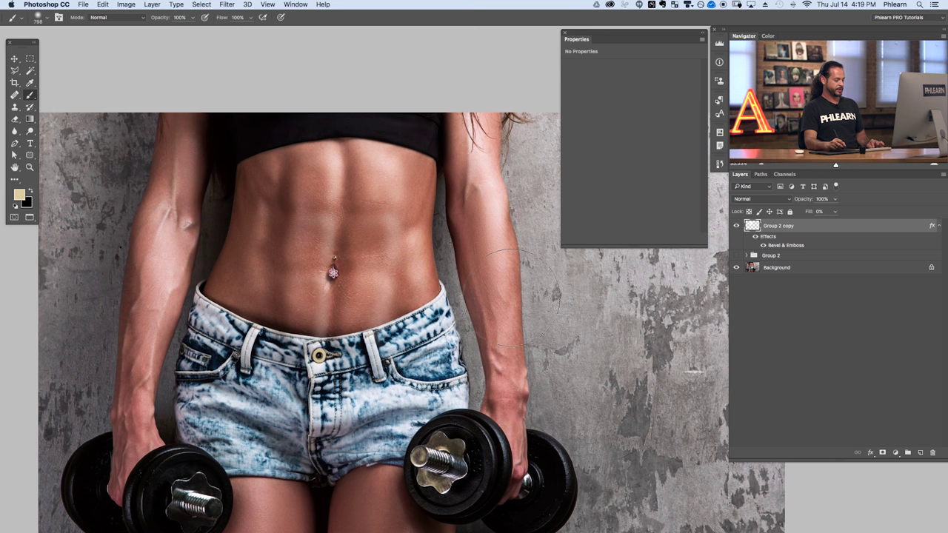
Transform the Group 2 copy abs in perspective, narrowing the upper edge evenly from both sides to follow the torso.
{"action": "key", "text": "super+t"}
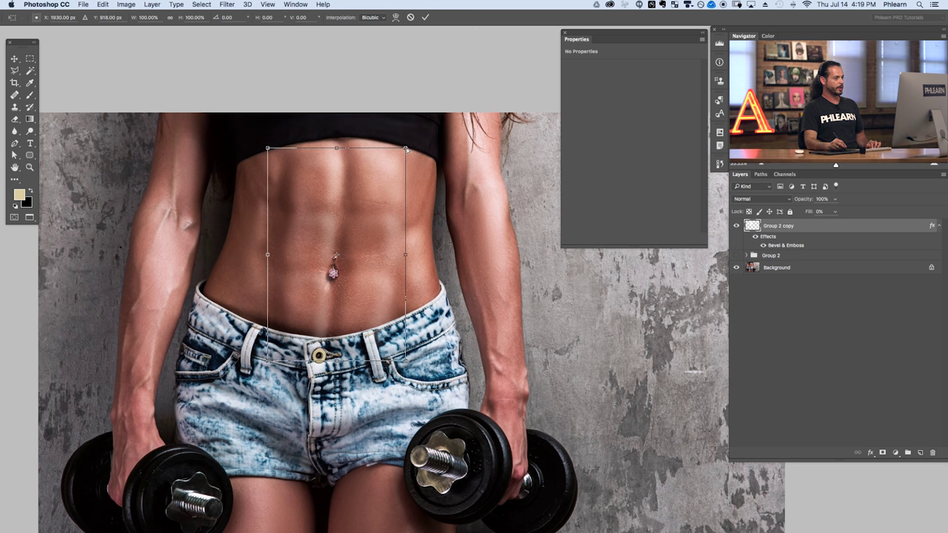
{"action": "left_click_drag", "start_coordinate": [405, 148], "coordinate": [392, 148]}
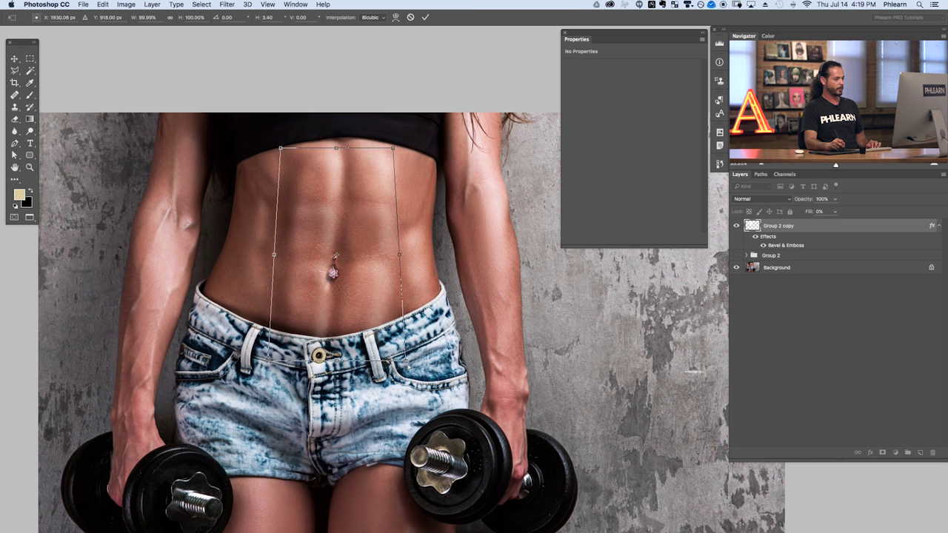
{"action": "left_click_drag", "start_coordinate": [409, 363], "coordinate": [376, 299]}
{"action": "key", "text": "Return"}
{"action": "key", "text": "b"}
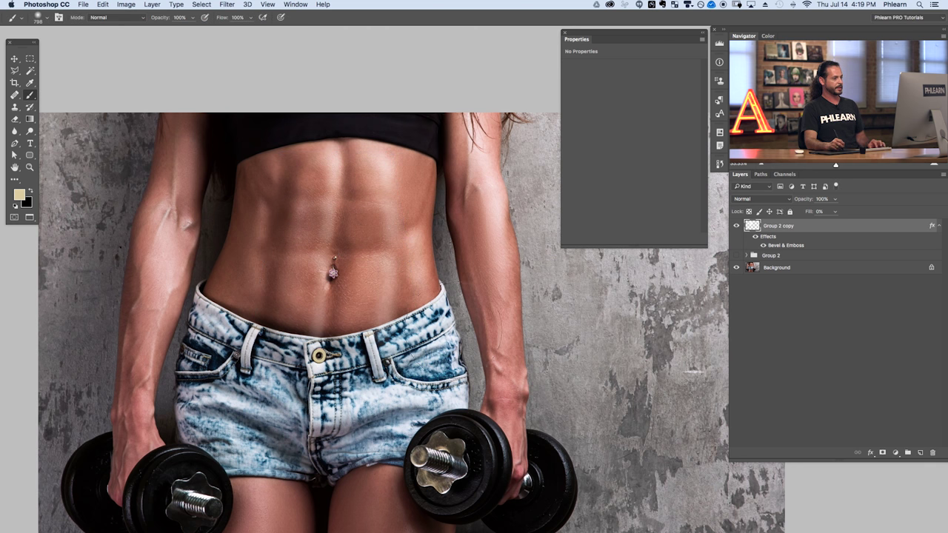
Undo and redo the latest change to the abs layer several times to compare the two versions.
{"action": "key", "text": "super+z"}
{"action": "key", "text": "super+z"}
{"action": "key", "text": "super+z"}
{"action": "key", "text": "super+z"}
{"action": "key", "text": "super+z"}
{"action": "key", "text": "super+z"}
{"action": "key", "text": "super+z"}
{"action": "key", "text": "super+z"}
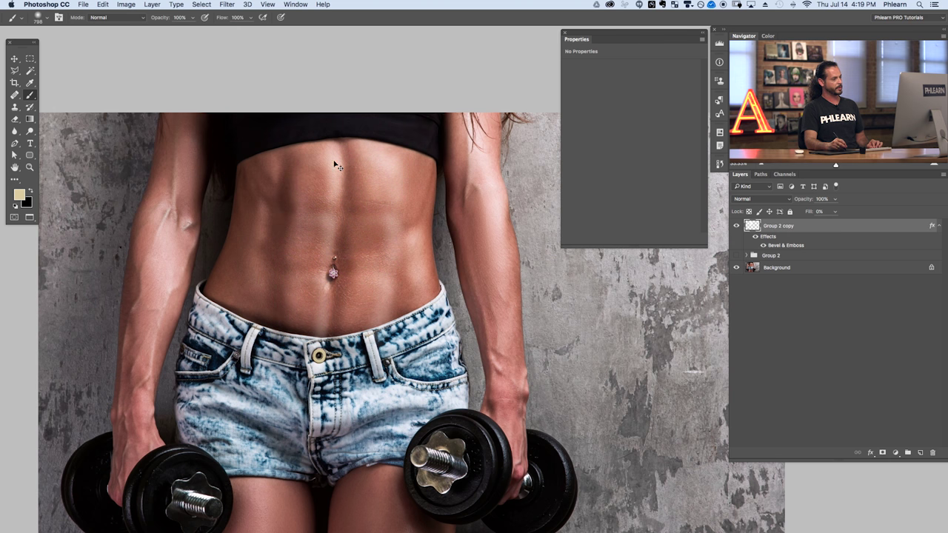
{"action": "key", "text": "super+z"}
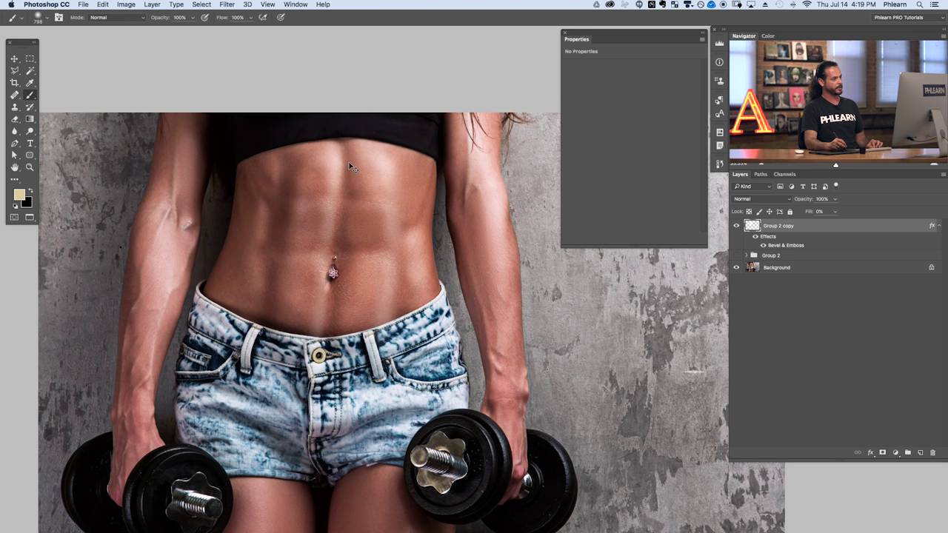
Toggle the visibility of the adjusted abs layer to check it against the original stomach.
{"action": "left_click", "coordinate": [737, 226]}
{"action": "left_click", "coordinate": [737, 226]}
{"action": "left_click", "coordinate": [737, 226]}
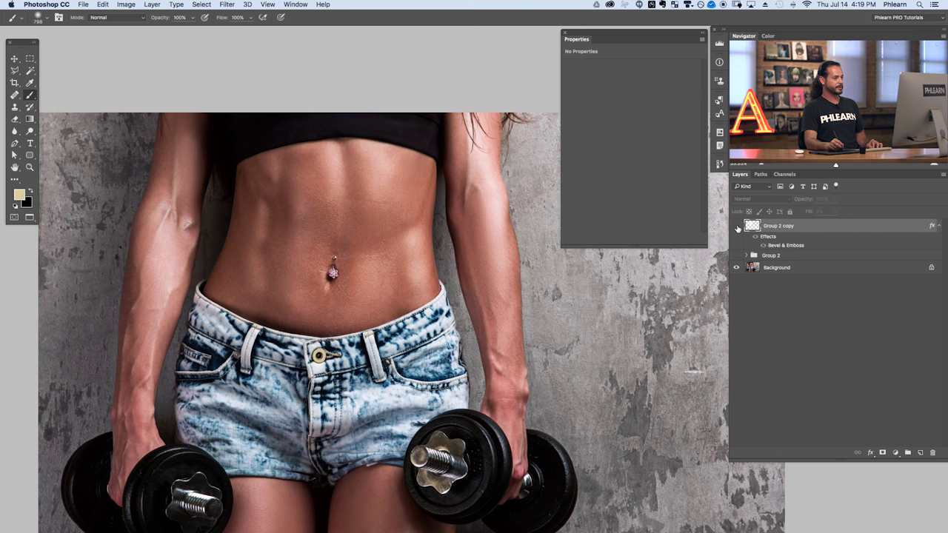
{"action": "left_click", "coordinate": [737, 227]}
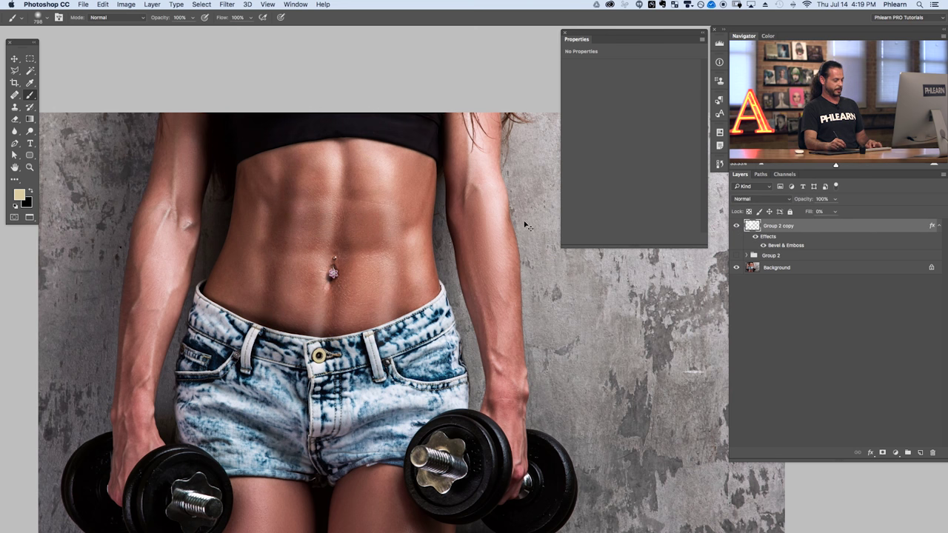
Rotate the abs layer by about -1.3° to align it with the torso.
{"action": "key", "text": "ctrl+t"}
{"action": "left_click_drag", "start_coordinate": [438, 161], "coordinate": [432, 157]}
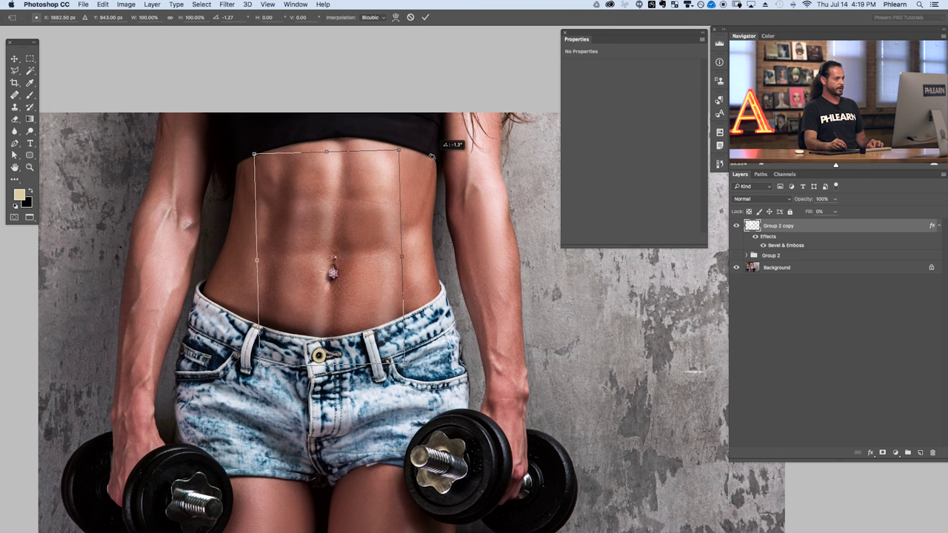
{"action": "key", "text": "Return"}
{"action": "key", "text": "b"}
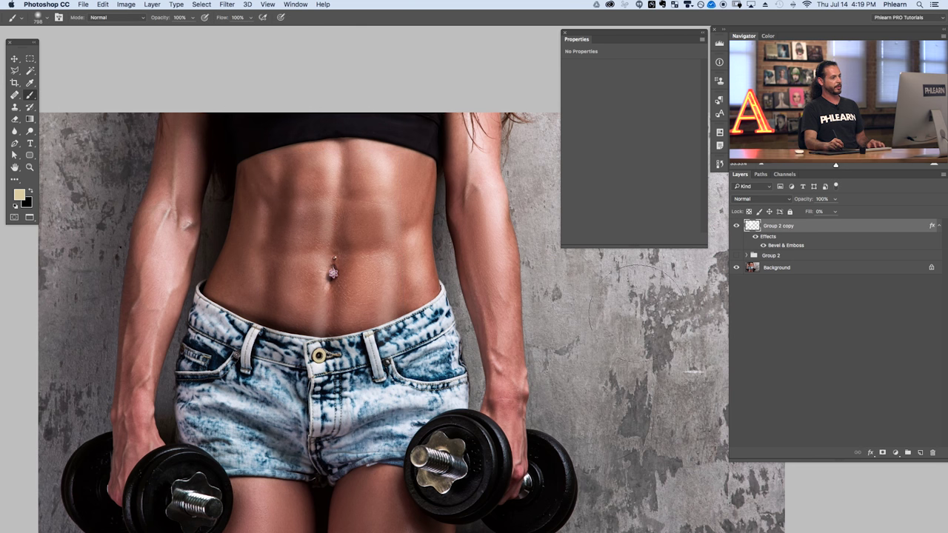
Add a layer mask to Group 2 copy and paint it with a large soft brush, alternating black and white, to blend the lower abs.
{"action": "left_click", "coordinate": [882, 453]}
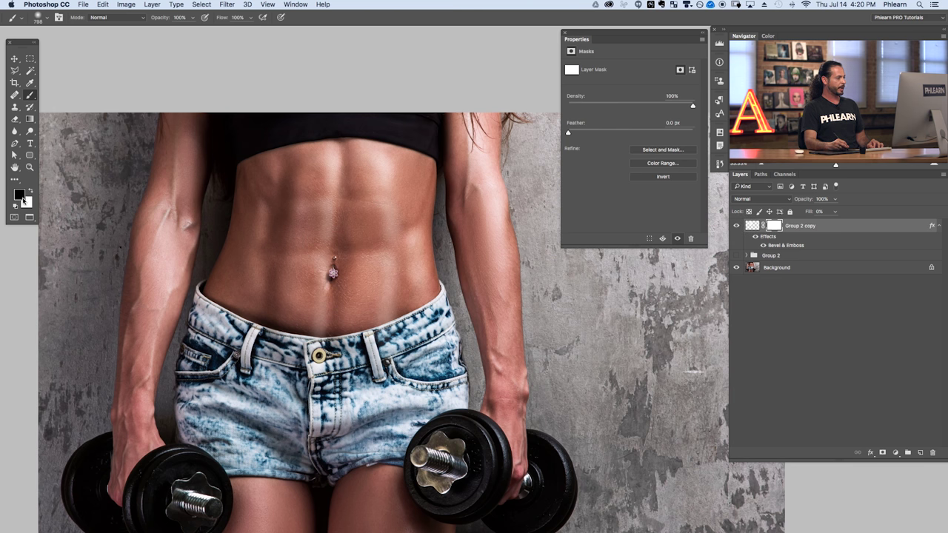
{"action": "mouse_move", "coordinate": [289, 326]}
{"action": "left_mouse_down"}
{"action": "mouse_move", "coordinate": [296, 317]}
{"action": "mouse_move", "coordinate": [365, 317]}
{"action": "left_mouse_up"}
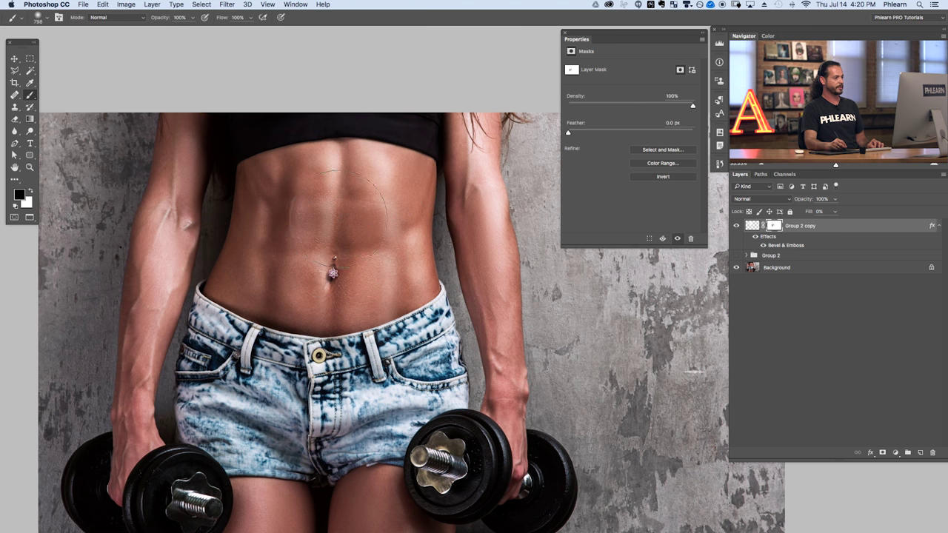
{"action": "key", "text": "x"}
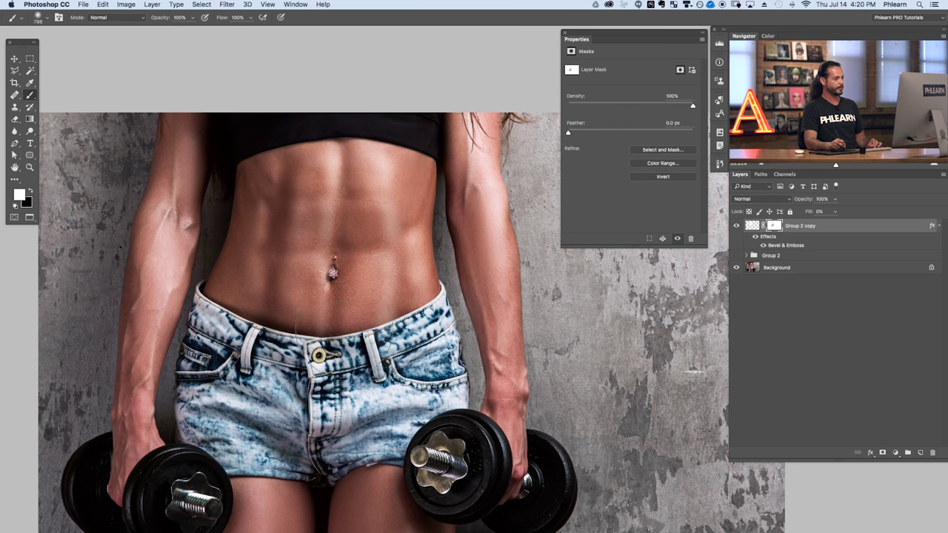
{"action": "key", "text": "x"}
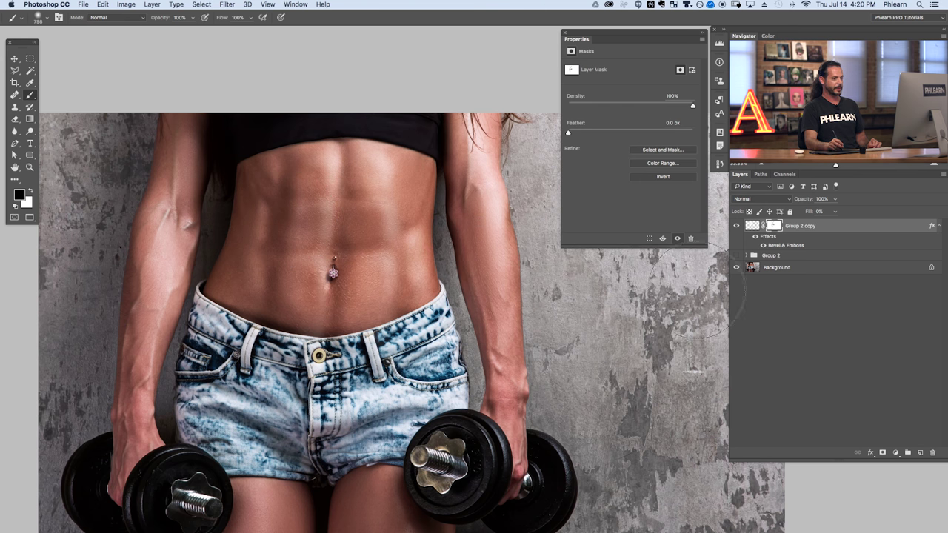
Hide and show the masked abs layer repeatedly to compare the blended result with the original photo.
{"action": "left_click", "coordinate": [736, 226]}
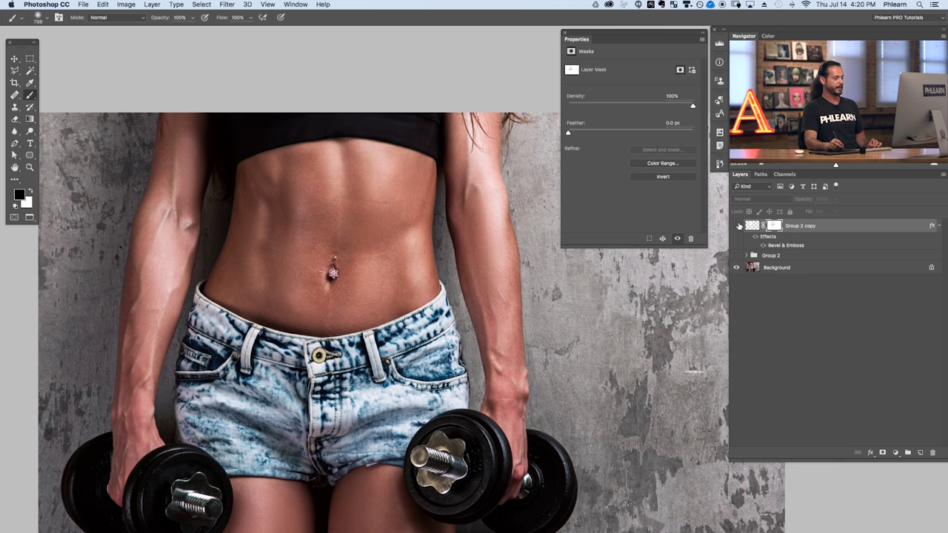
{"action": "left_click", "coordinate": [737, 226]}
{"action": "left_click", "coordinate": [737, 226]}
{"action": "left_click", "coordinate": [737, 227]}
{"action": "left_click", "coordinate": [737, 227]}
{"action": "left_click", "coordinate": [737, 228]}
{"action": "left_click", "coordinate": [737, 227]}
{"action": "left_click", "coordinate": [737, 228]}
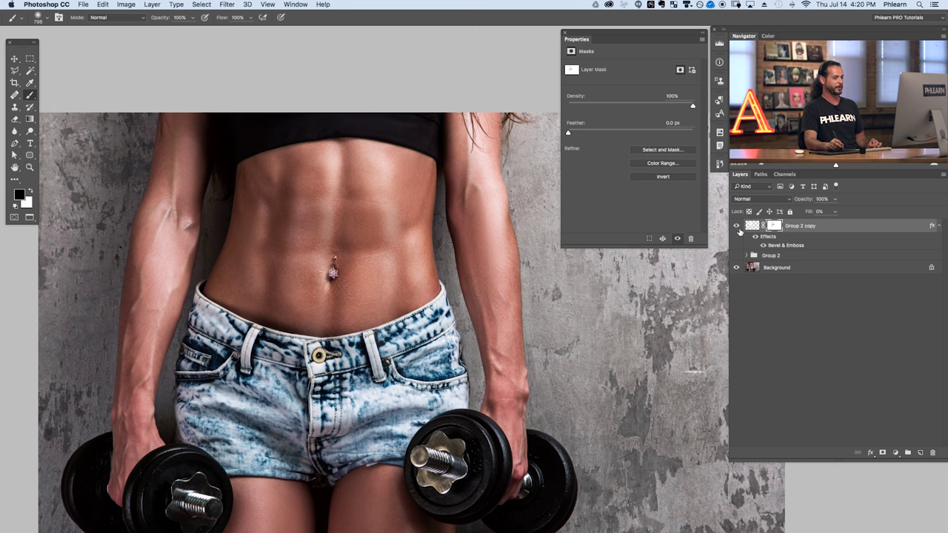
Paint black on the layer mask along the shorts' waistband with a 210 px brush, and compare with the layer hidden and shown.
{"action": "left_click_drag", "start_coordinate": [371, 318], "coordinate": [333, 334]}
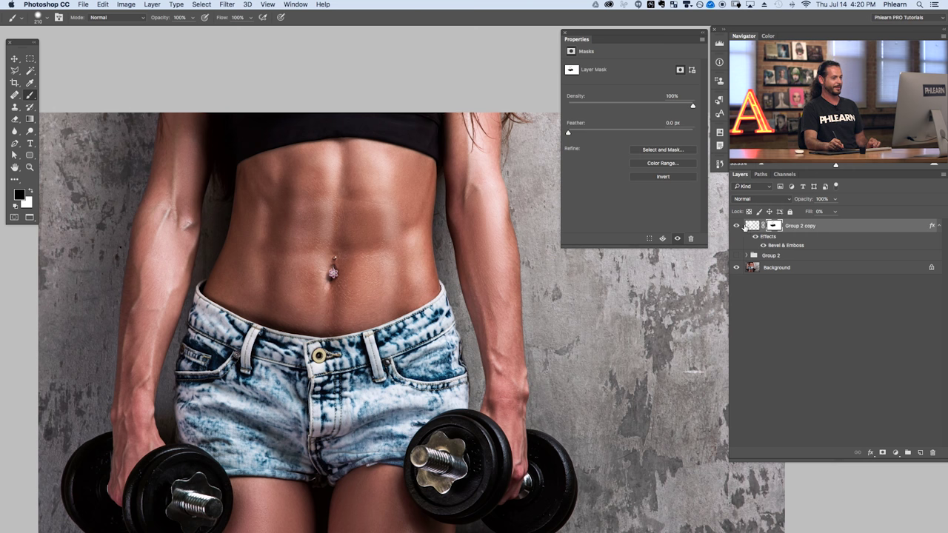
{"action": "left_click", "coordinate": [736, 226]}
{"action": "left_click", "coordinate": [736, 226]}
{"action": "left_click", "coordinate": [736, 225]}
{"action": "left_click", "coordinate": [736, 226]}
Enlarge the brush to 638 px and compare the finished abs with the layer hidden and shown.
{"action": "left_click", "coordinate": [390, 370], "text": "ctrl+alt"}
{"action": "mouse_move", "coordinate": [390, 370]}
{"action": "left_mouse_down"}
{"action": "mouse_move", "coordinate": [357, 340]}
{"action": "mouse_move", "coordinate": [363, 365]}
{"action": "left_mouse_up"}
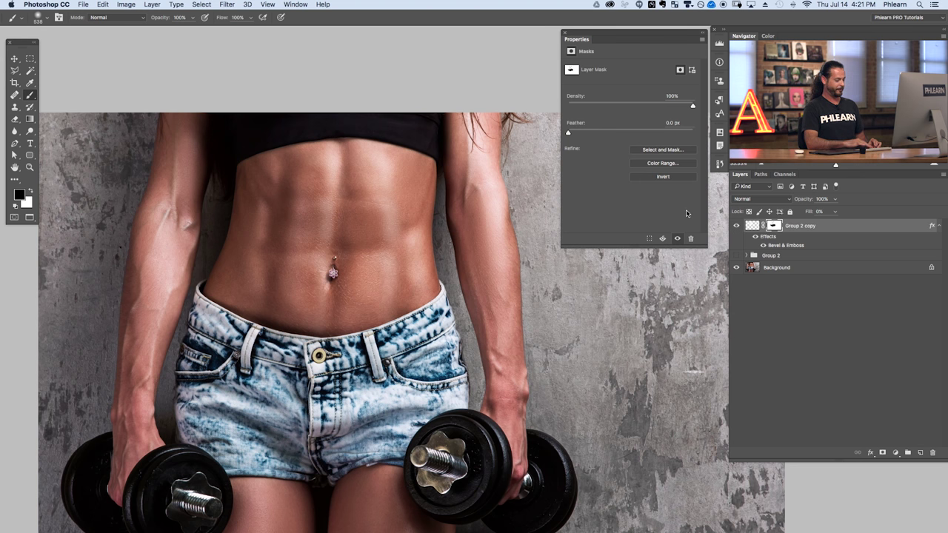
{"action": "left_click", "coordinate": [737, 226]}
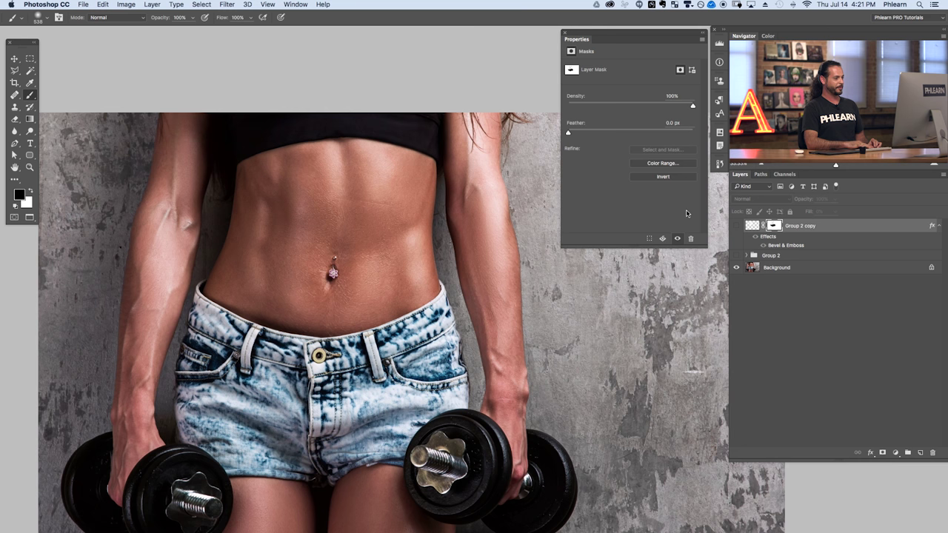
{"action": "key", "text": "super+comma"}
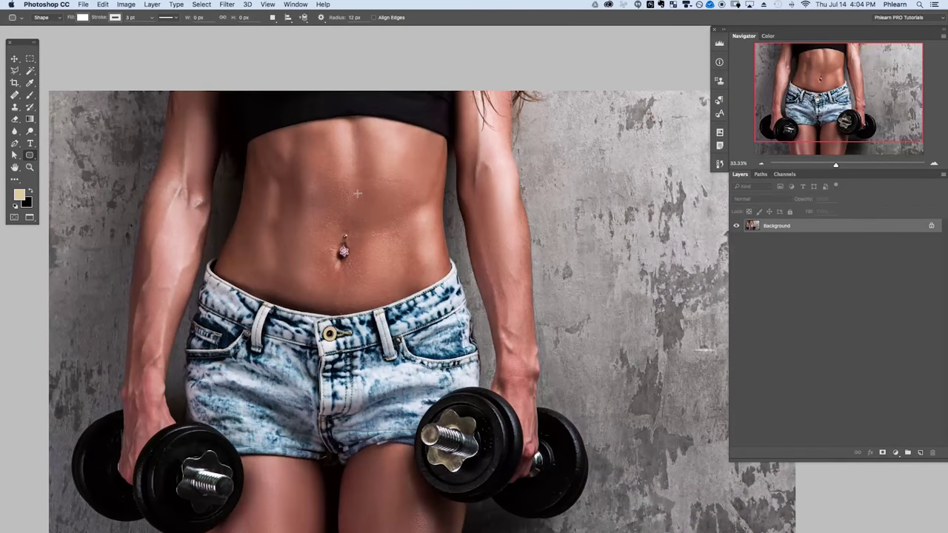
Draw a white rounded rectangle about 326 by 339 px above the navel and set its corner radius to 74 px.
{"action": "left_click_drag", "start_coordinate": [357, 193], "coordinate": [400, 236]}
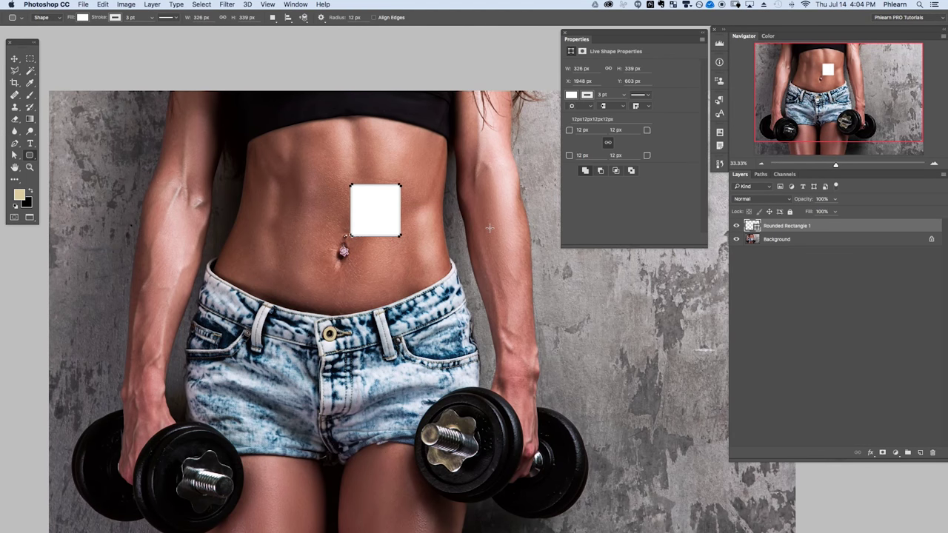
{"action": "type", "text": "74"}
{"action": "key", "text": "Return"}
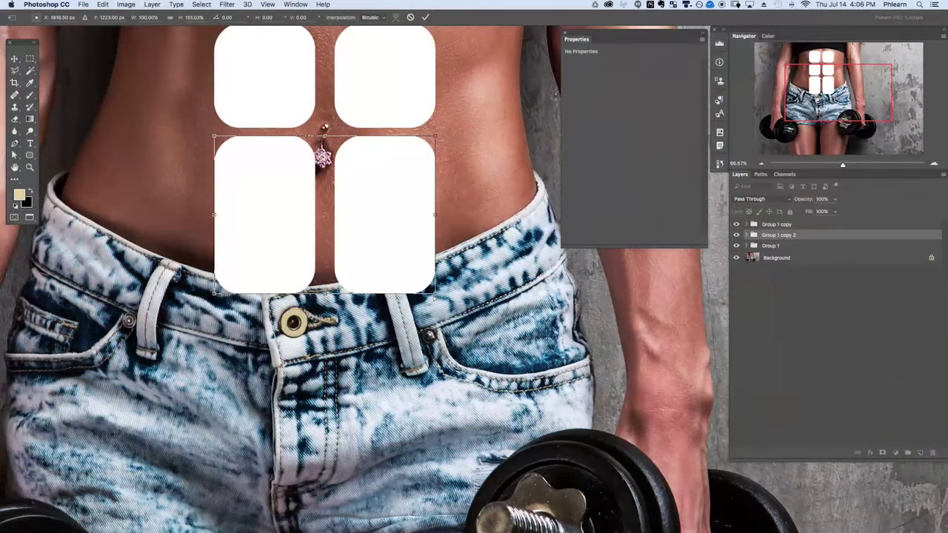
Fit the white six-pack blocks to the torso by transforming the lowest pair, and skewing and stretching the whole template.
{"action": "mouse_move", "coordinate": [430, 298]}
{"action": "left_mouse_down"}
{"action": "mouse_move", "coordinate": [432, 290]}
{"action": "mouse_move", "coordinate": [419, 292]}
{"action": "mouse_move", "coordinate": [503, 296]}
{"action": "mouse_move", "coordinate": [418, 290]}
{"action": "mouse_move", "coordinate": [436, 295]}
{"action": "left_mouse_up"}
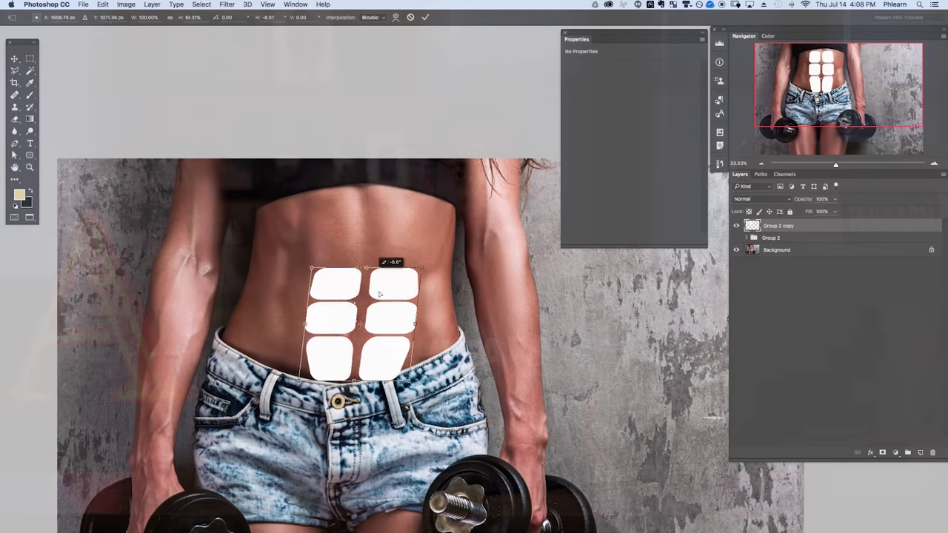
{"action": "left_click_drag", "start_coordinate": [361, 264], "coordinate": [361, 211]}
{"action": "left_click_drag", "start_coordinate": [354, 381], "coordinate": [361, 378]}
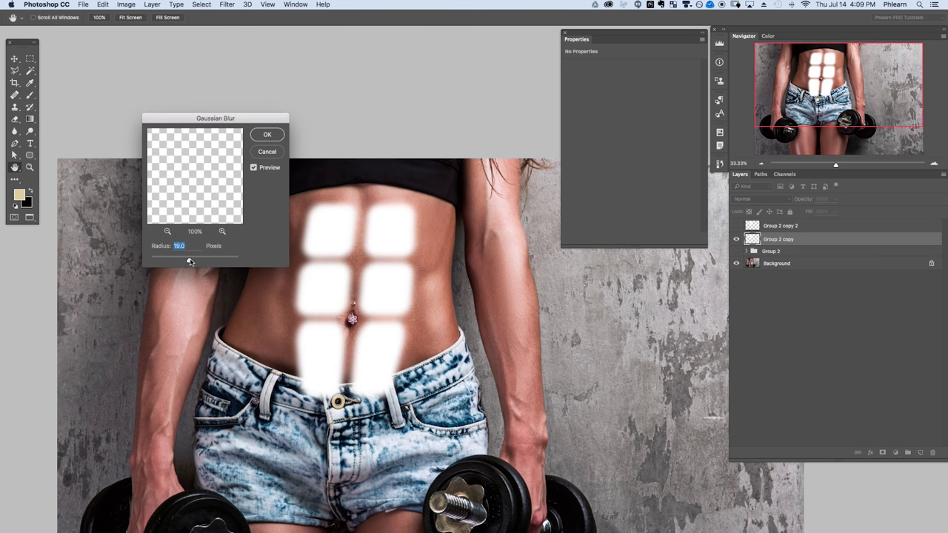
Apply a 23.3 px Gaussian Blur to the six-pack template and lower its fill opacity in the blending options.
{"action": "left_click_drag", "start_coordinate": [187, 261], "coordinate": [191, 261]}
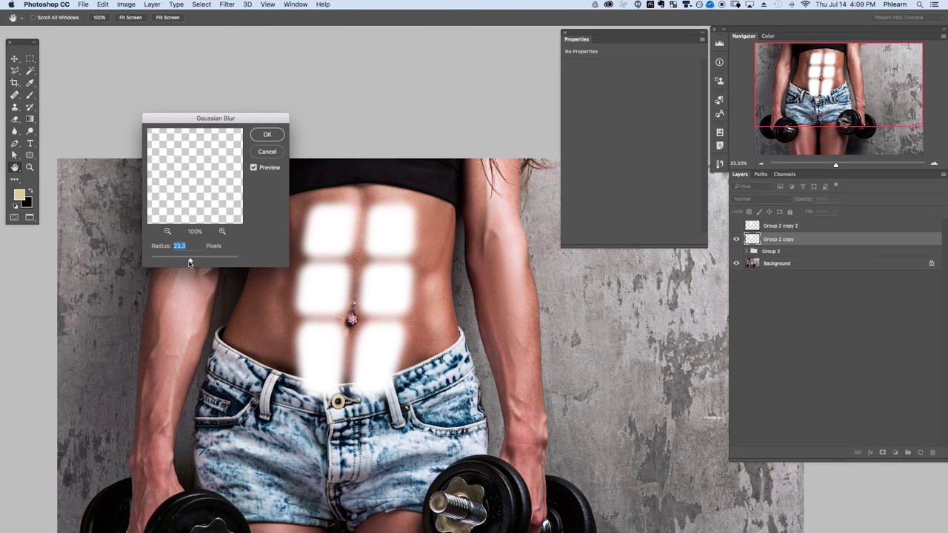
{"action": "key", "text": "Return"}
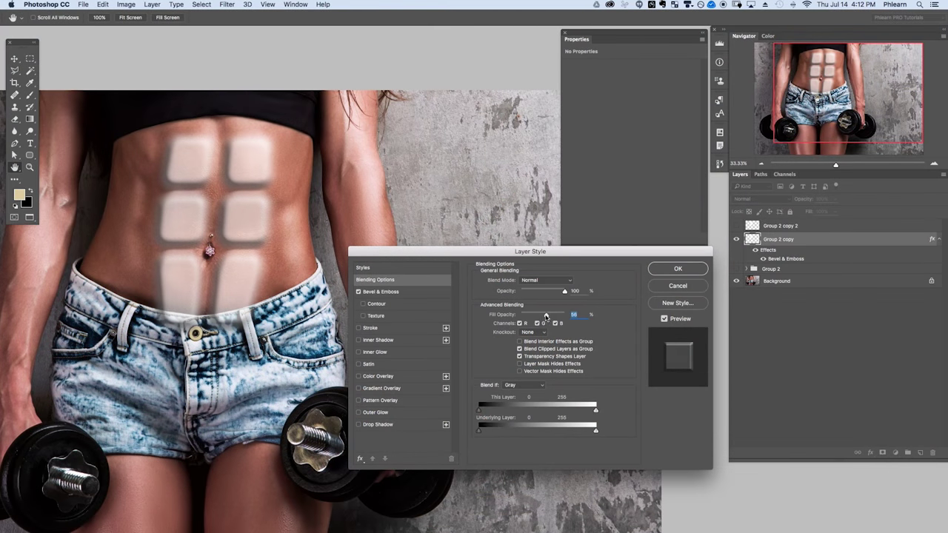
{"action": "left_click_drag", "start_coordinate": [552, 315], "coordinate": [525, 316]}
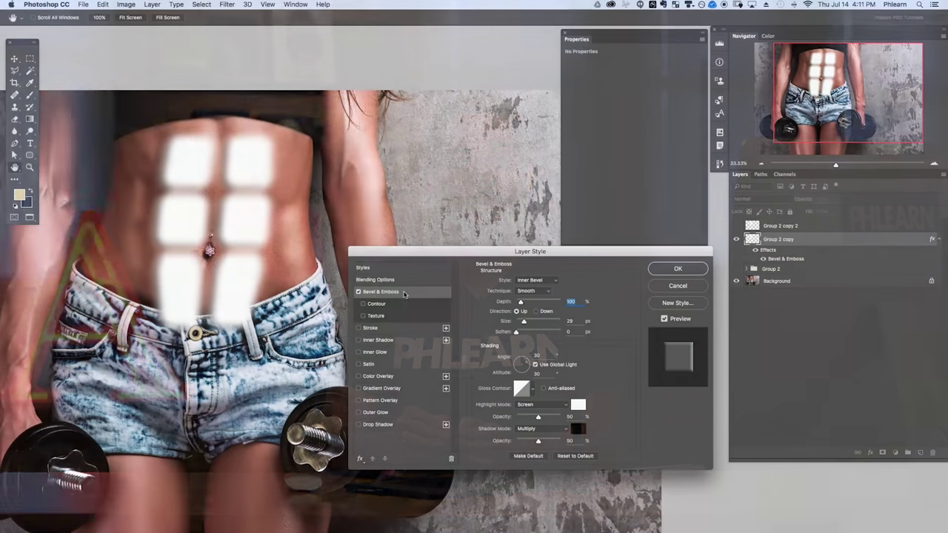
Adjust the bevel to 594% depth, a 53° light angle, 37° altitude and a dark brown #502d1a shadow color.
{"action": "left_click_drag", "start_coordinate": [526, 300], "coordinate": [542, 300]}
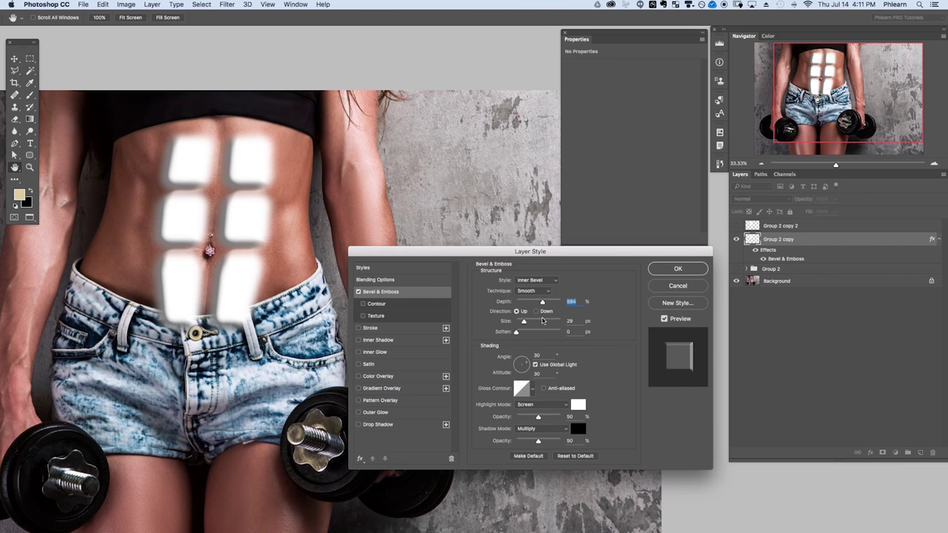
{"action": "left_click_drag", "start_coordinate": [522, 362], "coordinate": [524, 365]}
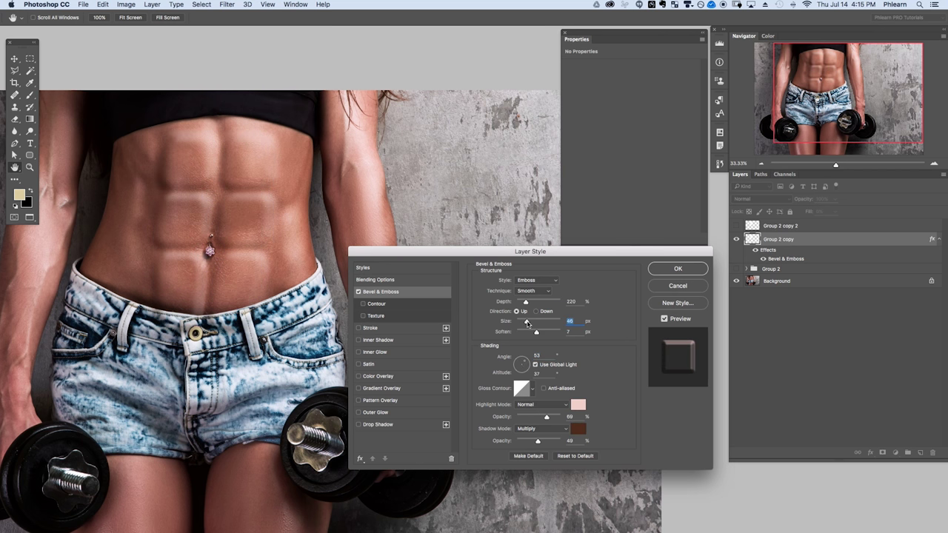
{"action": "left_click_drag", "start_coordinate": [522, 304], "coordinate": [519, 304]}
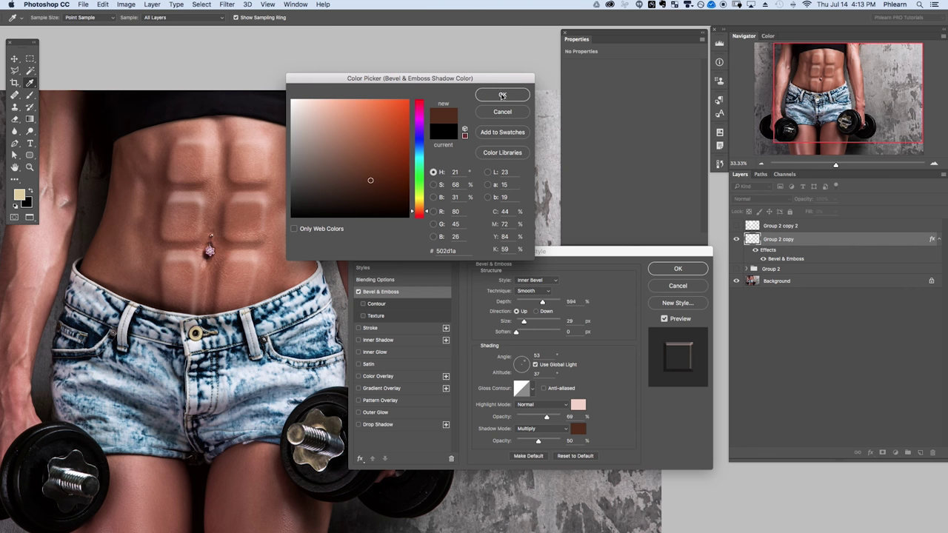
{"action": "left_click", "coordinate": [502, 96]}
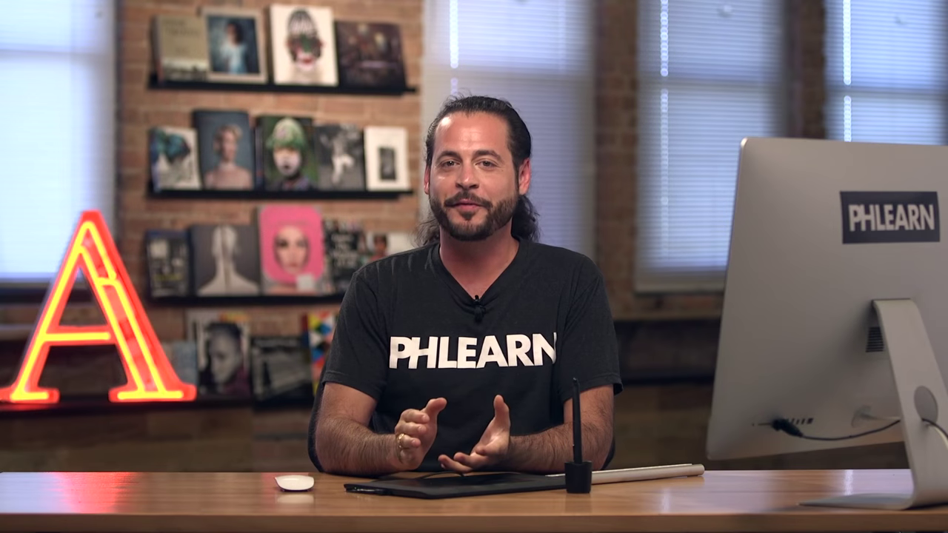